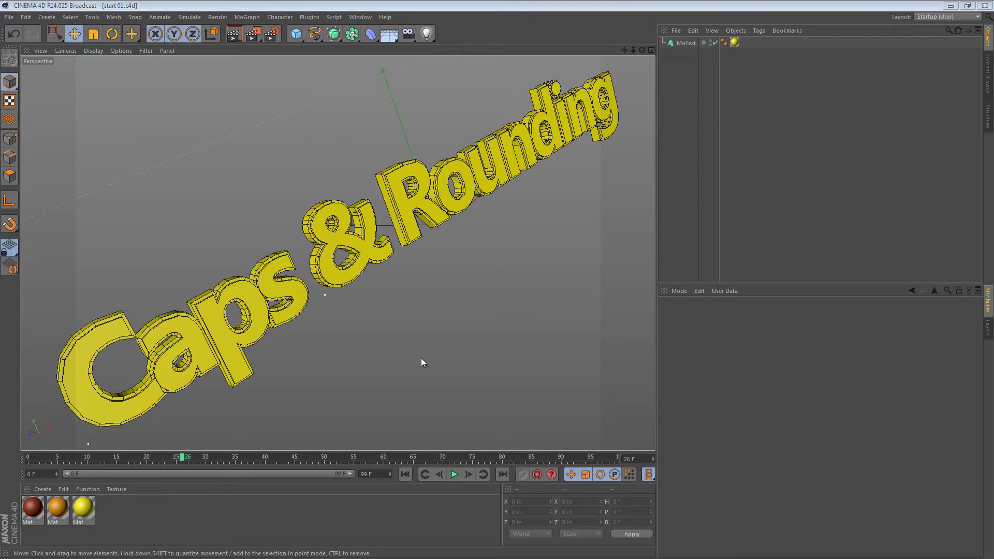
# Reduce the intermediate point angle of the MoText object to 12° to smooth the letters' curves
pyautogui.click(223, 331)
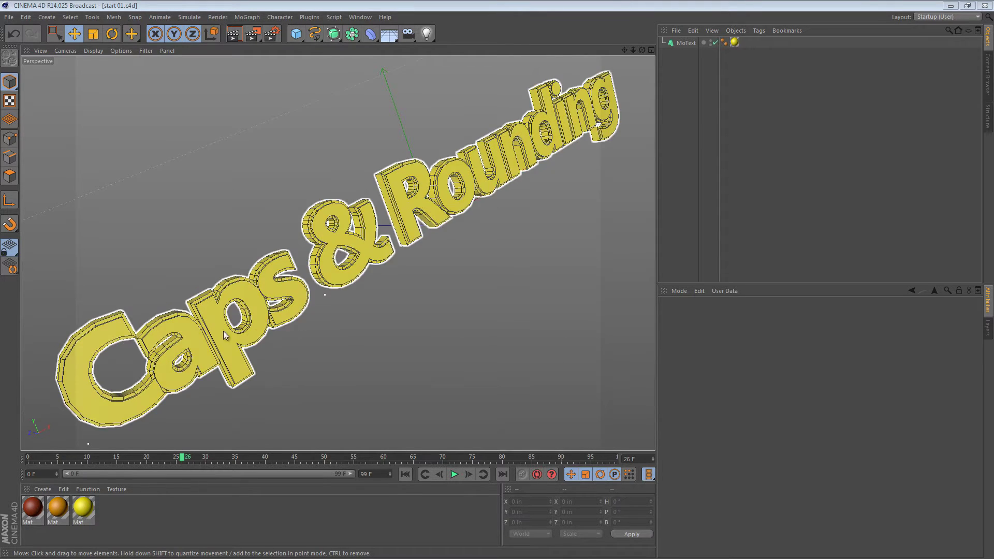
pyautogui.moveTo(223, 331); pyautogui.dragTo(269, 309)
pyautogui.keyDown('alt'); pyautogui.moveTo(268, 309); pyautogui.dragTo(522, 195, button='right'); pyautogui.keyUp('alt')
pyautogui.click(735, 52)
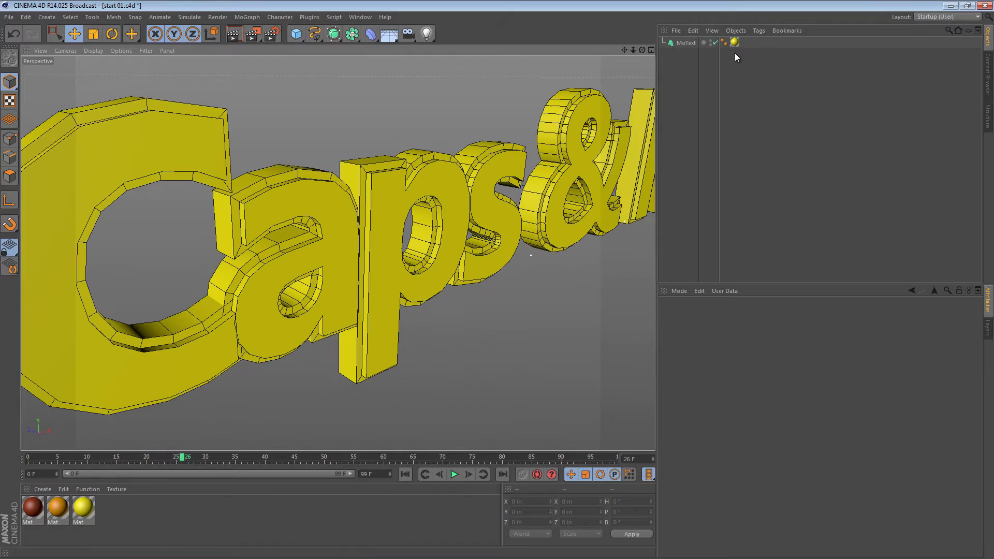
pyautogui.click(694, 44)
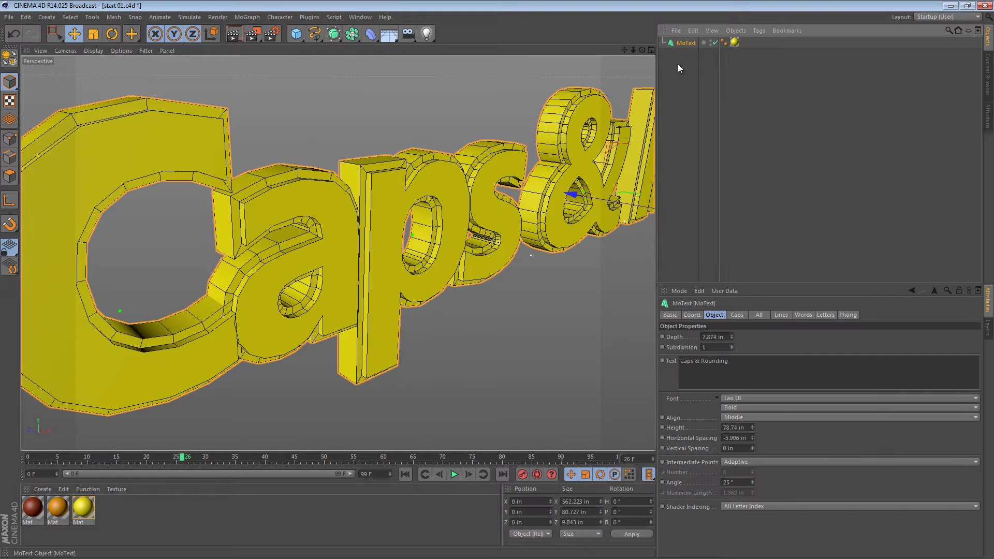
pyautogui.scroll(-11, 735, 483)
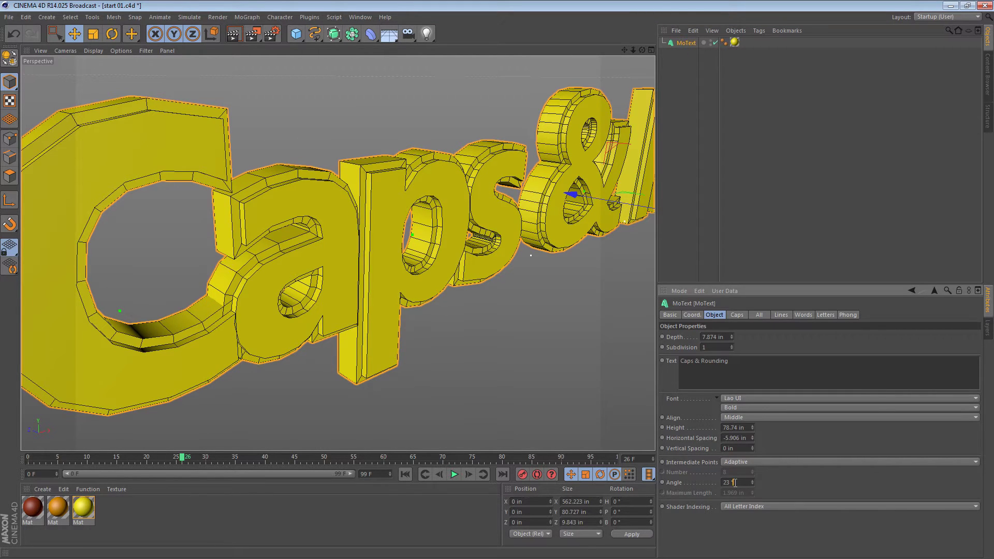
pyautogui.scroll(-4, 735, 483)
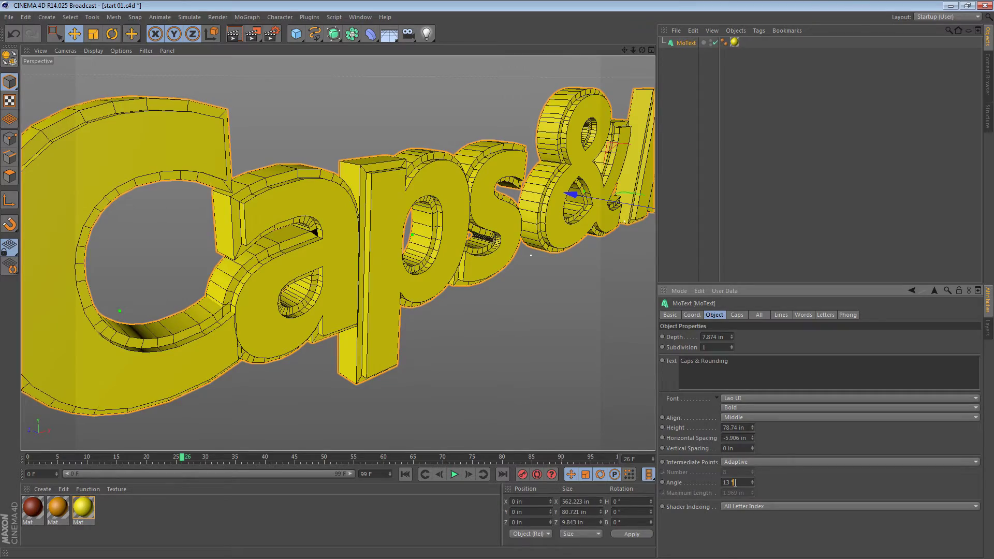
pyautogui.scroll(-1, 735, 483)
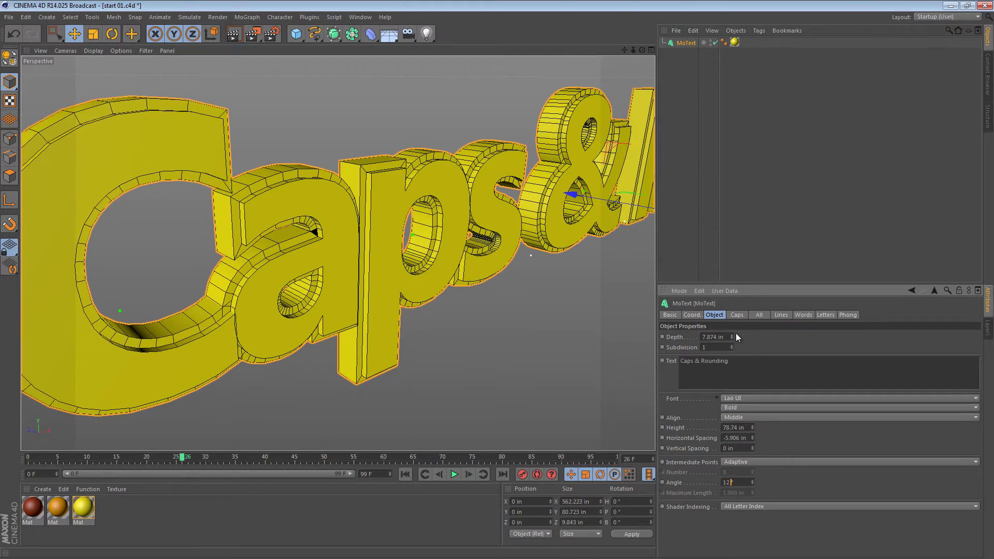
# Try the Linear fillet type on the MoText caps, and settle on Concave with 3 start cap steps
pyautogui.click(787, 172)
pyautogui.keyDown('alt'); pyautogui.moveTo(524, 202); pyautogui.dragTo(482, 214); pyautogui.keyUp('alt')
pyautogui.click(687, 43)
pyautogui.keyDown('alt'); pyautogui.moveTo(406, 169); pyautogui.dragTo(483, 167, button='right'); pyautogui.keyUp('alt')
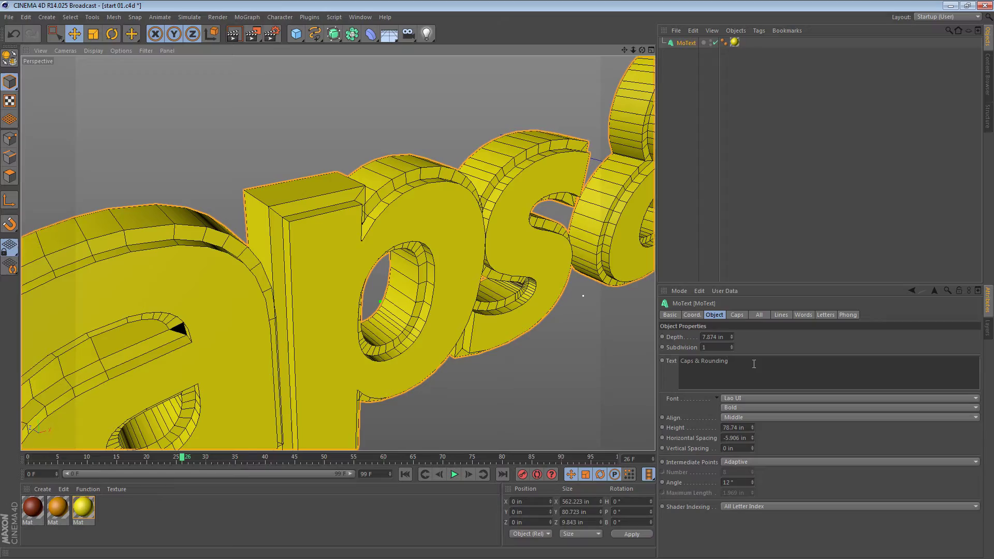
pyautogui.click(737, 315)
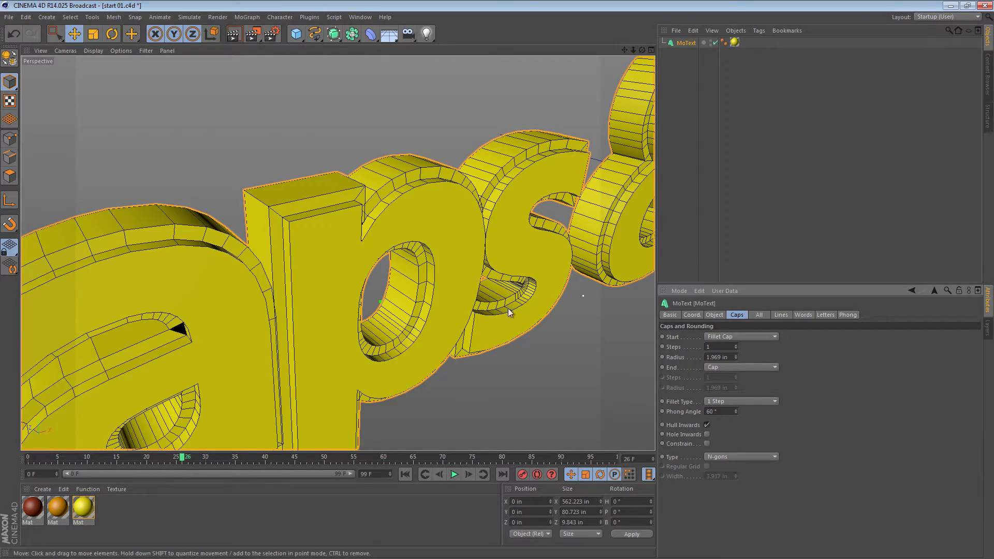
pyautogui.keyDown('alt'); pyautogui.moveTo(415, 253); pyautogui.dragTo(398, 223); pyautogui.keyUp('alt')
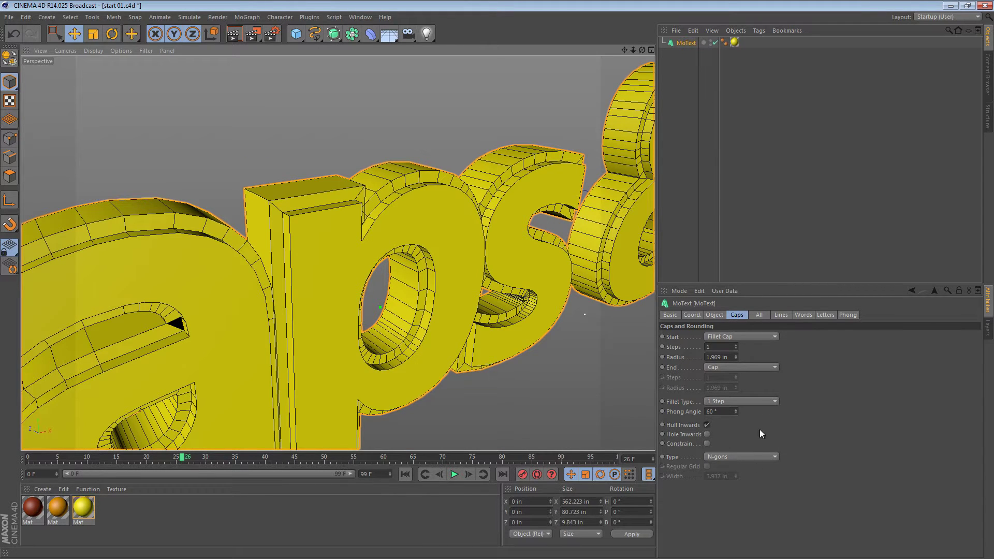
pyautogui.click(761, 402)
pyautogui.click(736, 413)
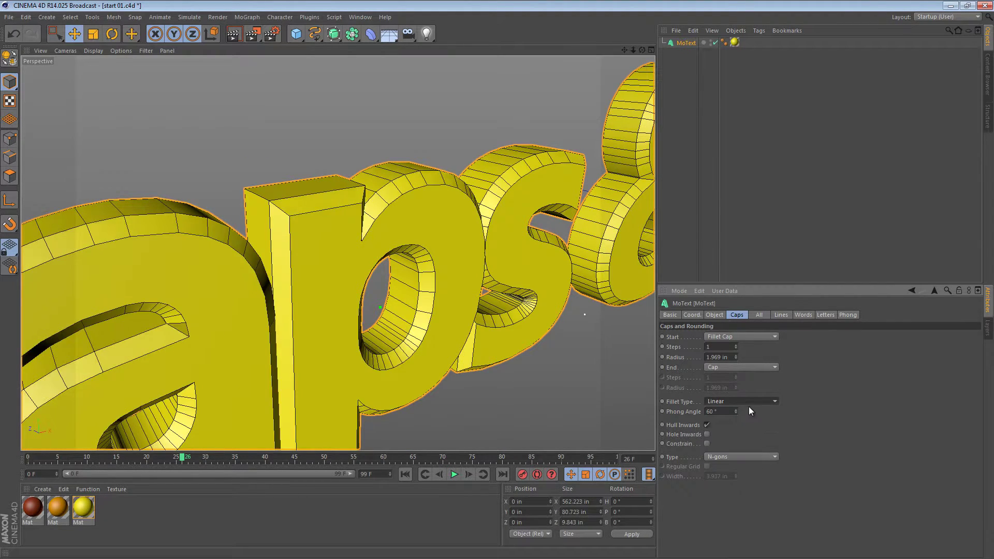
pyautogui.click(751, 402)
pyautogui.click(743, 433)
pyautogui.click(728, 346)
pyautogui.write('3')
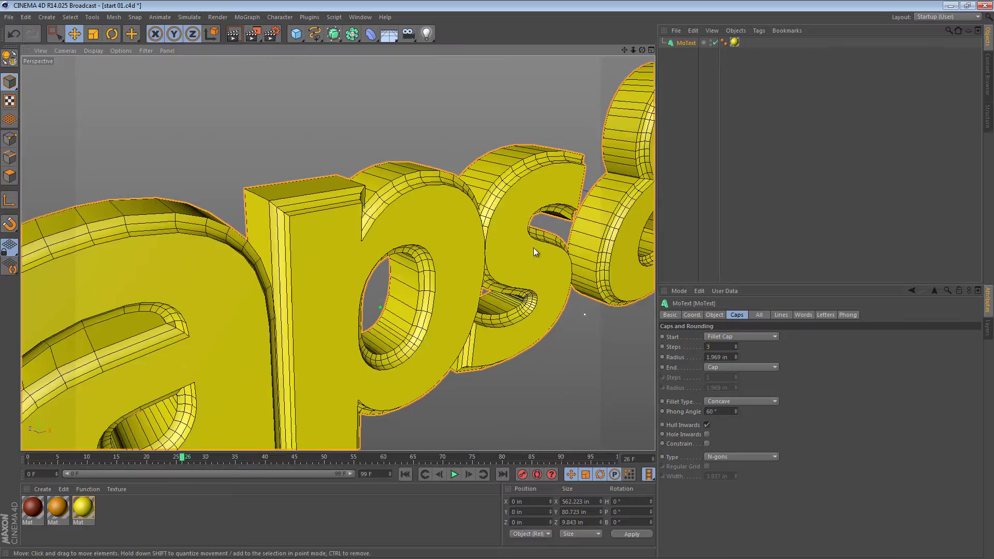
pyautogui.keyDown('alt'); pyautogui.moveTo(533, 248); pyautogui.dragTo(501, 253); pyautogui.keyUp('alt')
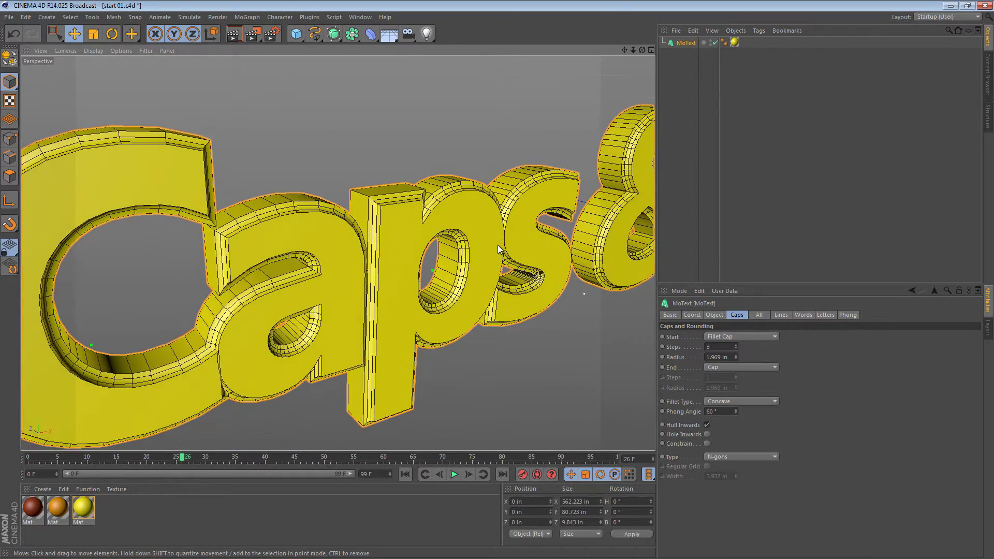
# Add three extra letters C at the start of the MoText's text
pyautogui.click(662, 75)
pyautogui.click(683, 43)
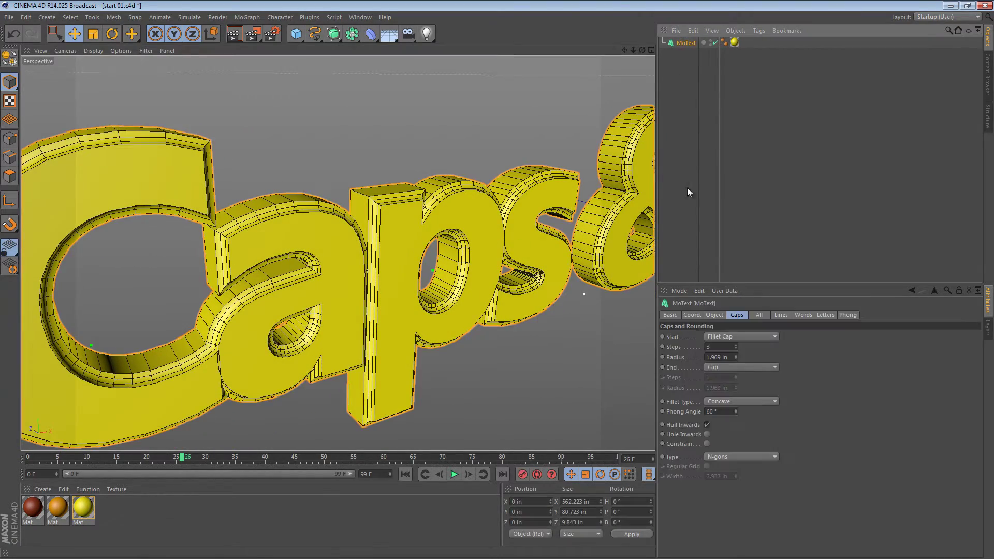
pyautogui.click(715, 315)
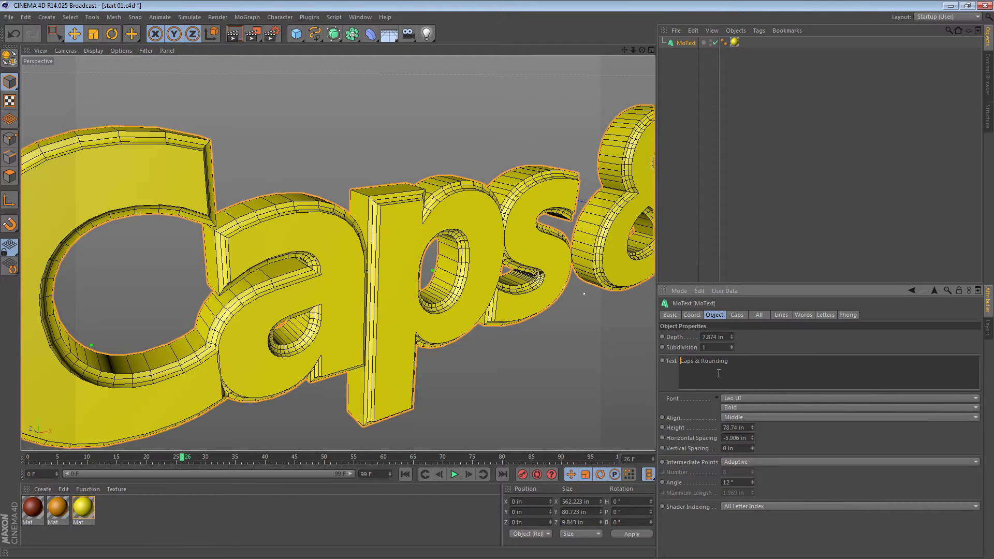
pyautogui.write('CC')
pyautogui.click(761, 273)
pyautogui.keyDown('alt'); pyautogui.moveTo(505, 291); pyautogui.dragTo(433, 260, button='right'); pyautogui.keyUp('alt')
pyautogui.keyDown('alt'); pyautogui.moveTo(433, 261); pyautogui.dragTo(395, 248, button='middle'); pyautogui.keyUp('alt')
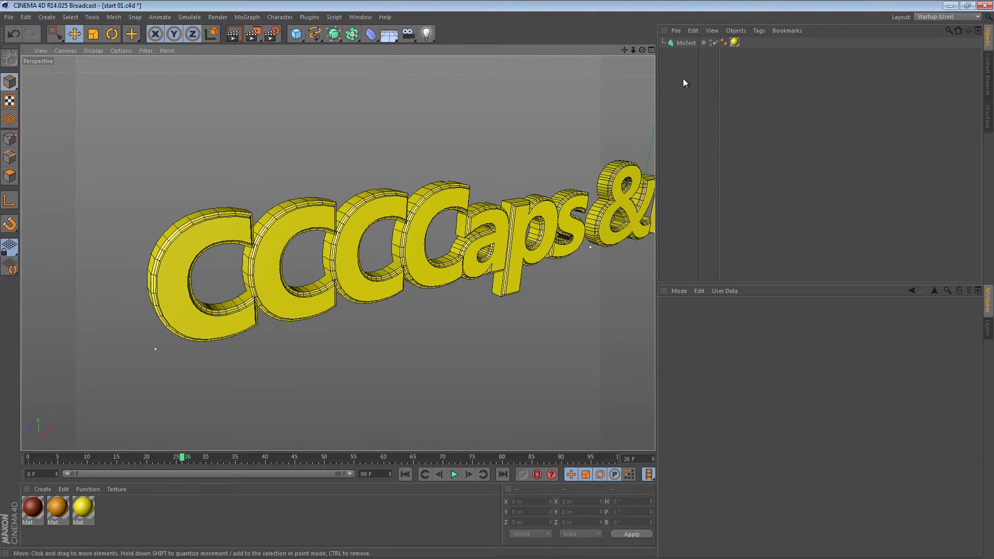
# Delete the extra letters C so the MoText's text reads "Caps & Rounding" again
pyautogui.click(683, 43)
pyautogui.moveTo(691, 361); pyautogui.dragTo(662, 359)
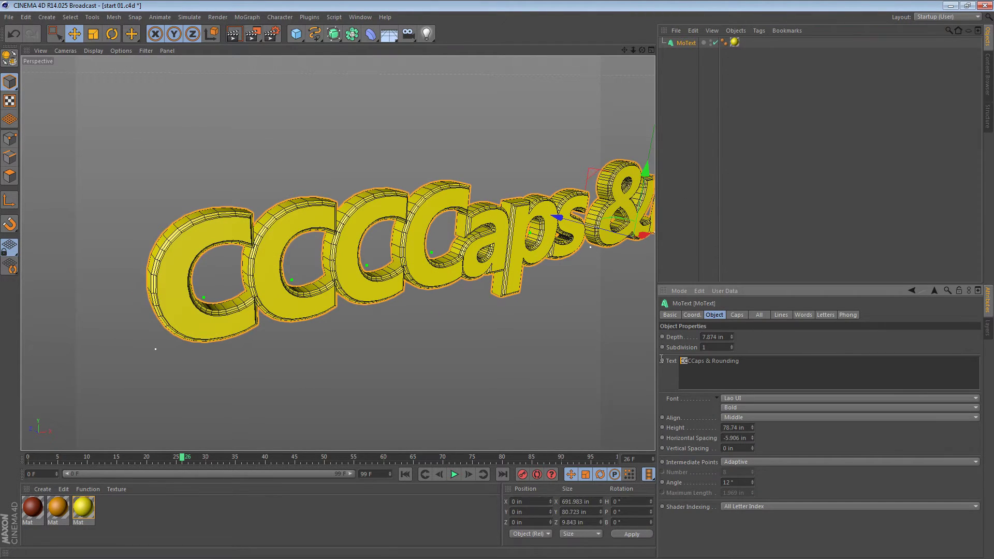
pyautogui.press('Delete')
pyautogui.press('Delete')
pyautogui.click(759, 243)
# Add a sphere and move it in front of the word "Rounding", to about -86 in on Z
pyautogui.scroll(10, 458, 222)
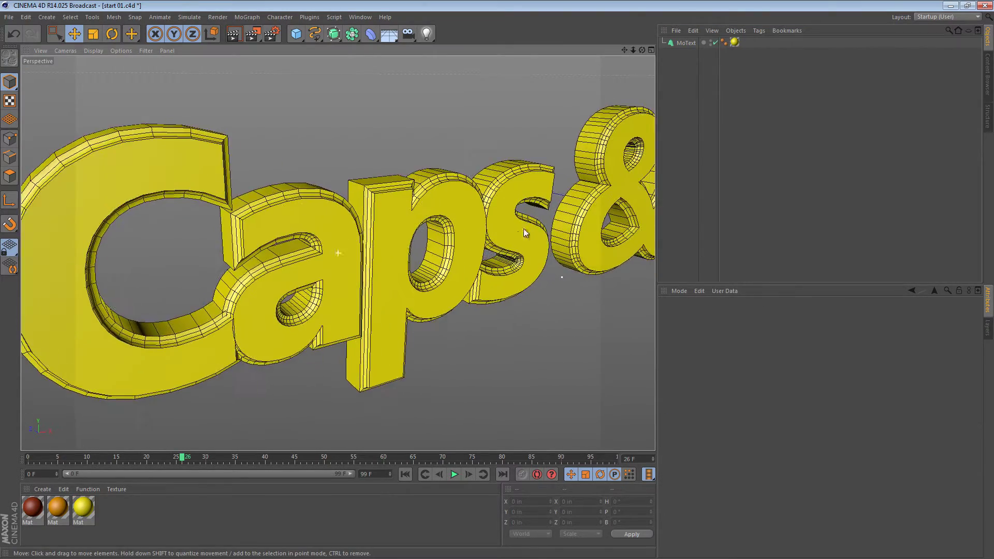
pyautogui.scroll(5, 524, 232)
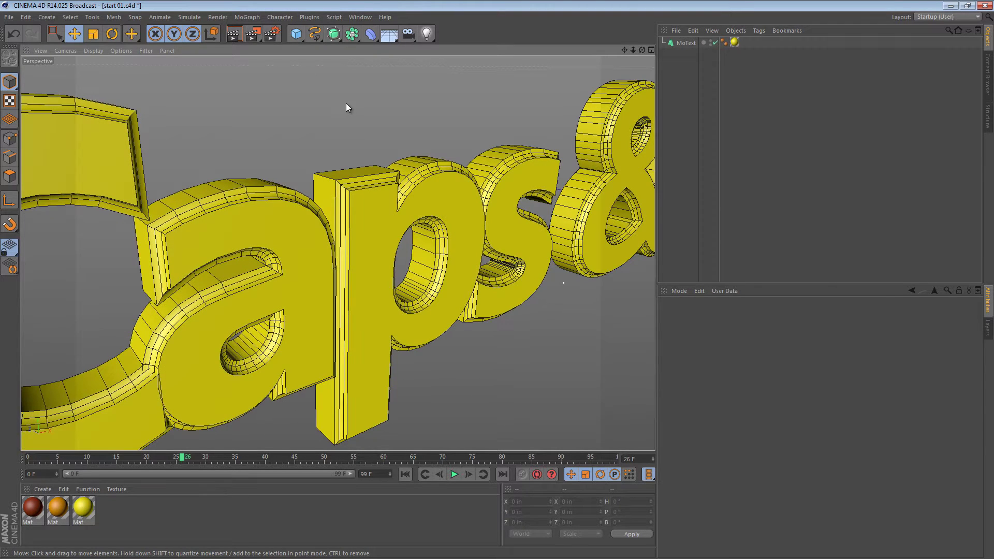
pyautogui.click(296, 35)
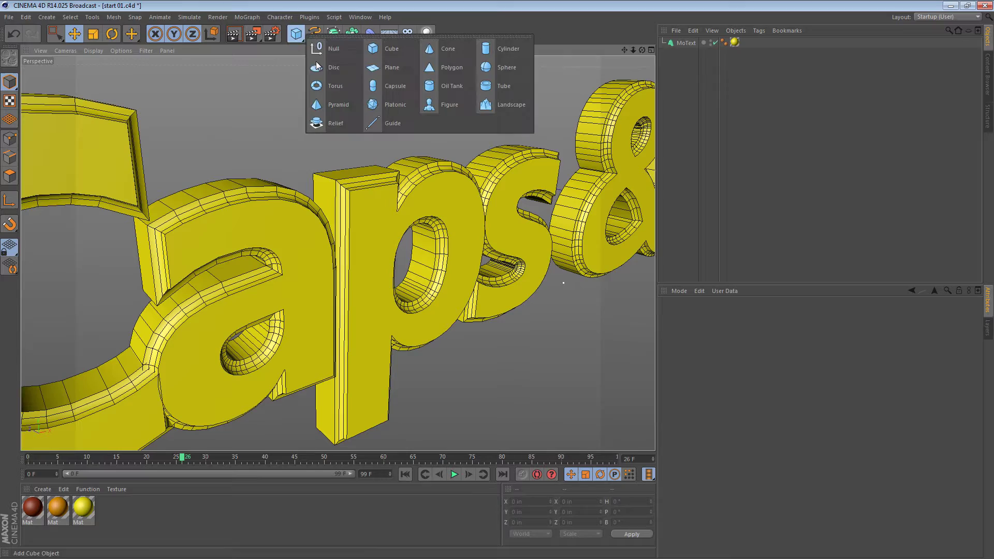
pyautogui.click(500, 68)
pyautogui.keyDown('alt'); pyautogui.moveTo(536, 241); pyautogui.dragTo(444, 238, button='right'); pyautogui.keyUp('alt')
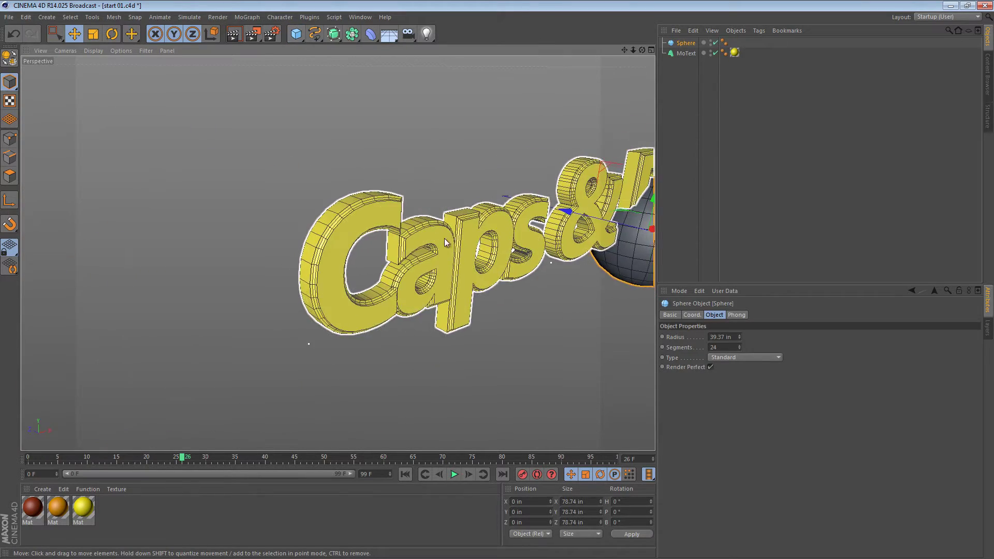
pyautogui.keyDown('alt'); pyautogui.moveTo(444, 238); pyautogui.dragTo(145, 235, button='middle'); pyautogui.keyUp('alt')
pyautogui.moveTo(395, 211); pyautogui.dragTo(490, 248)
pyautogui.keyDown('alt'); pyautogui.moveTo(504, 278); pyautogui.dragTo(414, 275, button='middle'); pyautogui.keyUp('alt')
pyautogui.keyDown('alt'); pyautogui.moveTo(415, 276); pyautogui.dragTo(534, 275, button='right'); pyautogui.keyUp('alt')
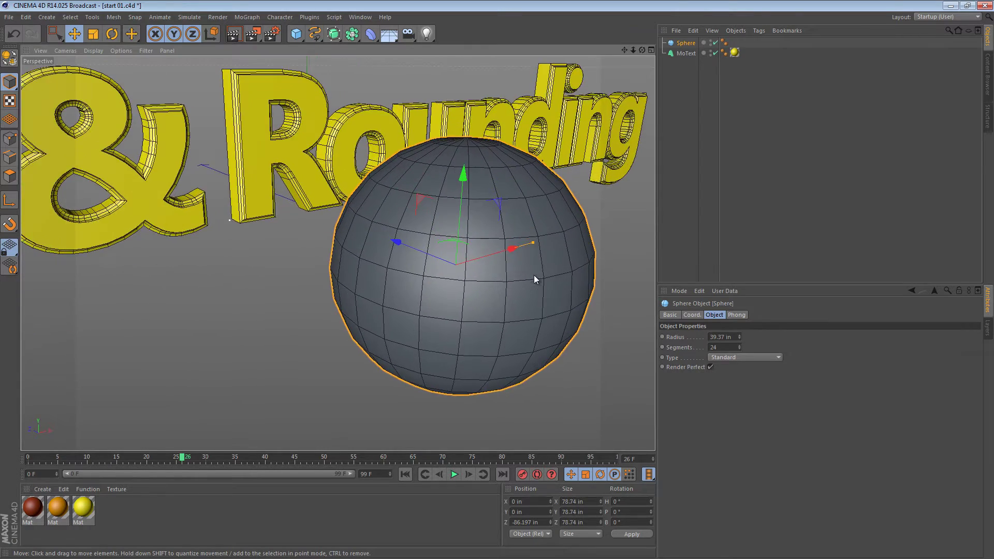
pyautogui.keyDown('alt'); pyautogui.moveTo(533, 275); pyautogui.dragTo(455, 289, button='middle'); pyautogui.keyUp('alt')
# Make the sphere editable and select a patch of polygons on its front using Live Selection with radius 21
pyautogui.click(9, 57)
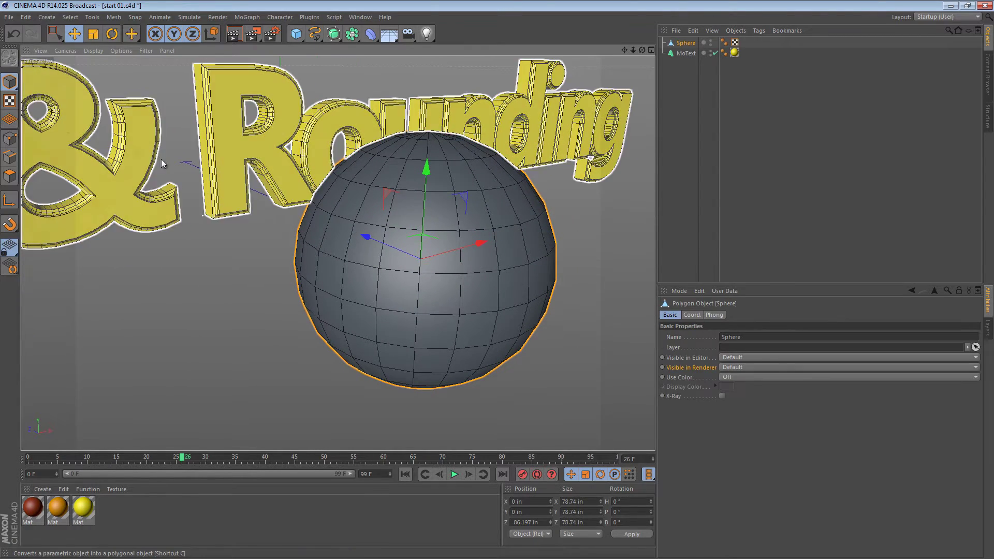
pyautogui.click(9, 176)
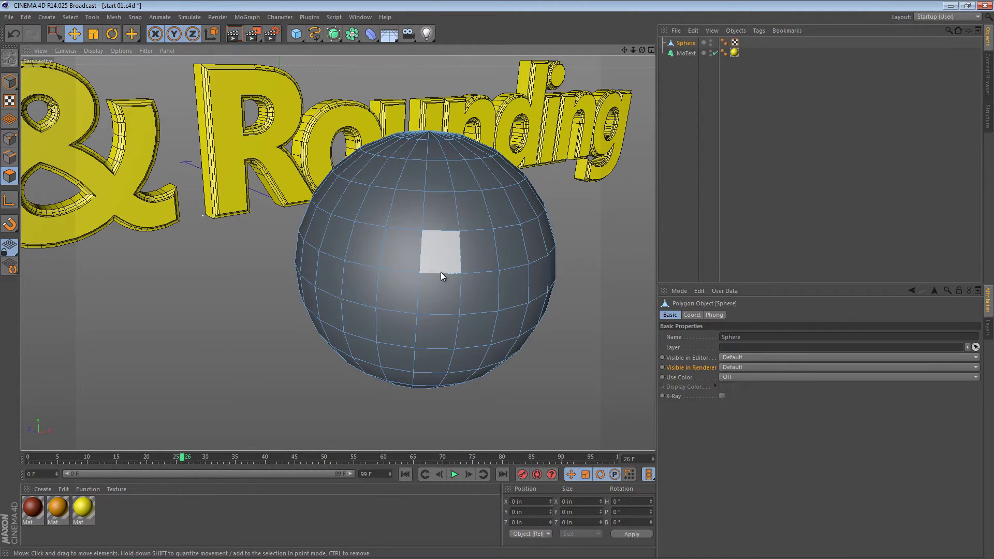
pyautogui.click(56, 33)
pyautogui.click(93, 45)
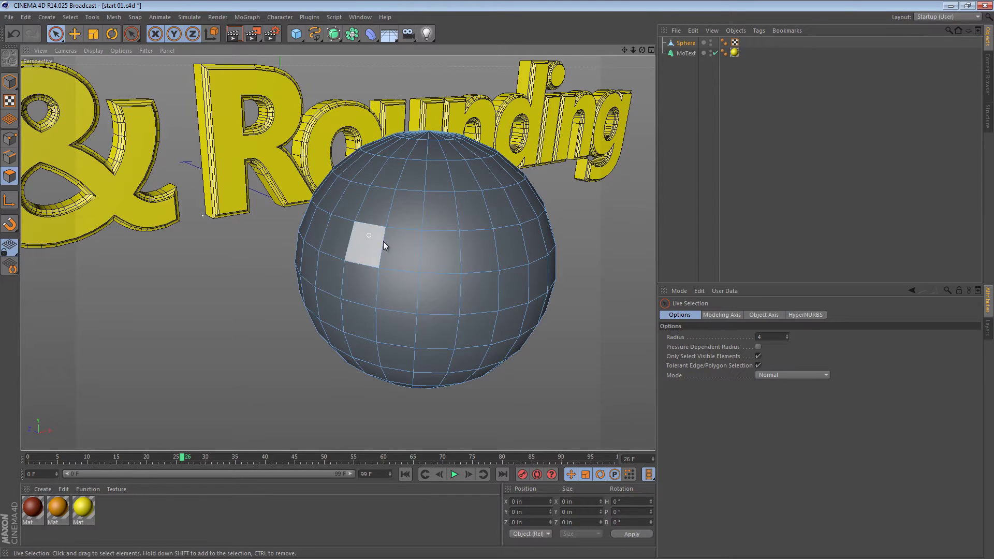
pyautogui.click(412, 261)
pyautogui.moveTo(411, 260)
pyautogui.mouseDown()
pyautogui.moveTo(450, 262)
pyautogui.moveTo(467, 239)
pyautogui.moveTo(381, 181)
pyautogui.moveTo(403, 301)
pyautogui.moveTo(471, 277)
pyautogui.moveTo(405, 312)
pyautogui.moveTo(419, 314)
pyautogui.mouseUp()
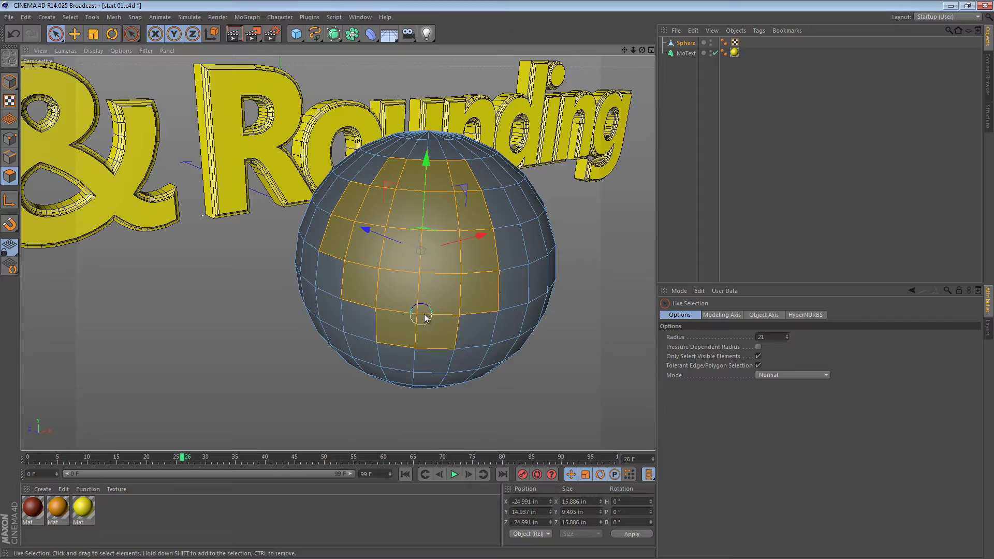
# Store the selected sphere polygons as a polygon selection tag and name it "tag 1"
pyautogui.keyDown('alt'); pyautogui.moveTo(474, 250); pyautogui.dragTo(411, 231); pyautogui.keyUp('alt')
pyautogui.click(92, 17)
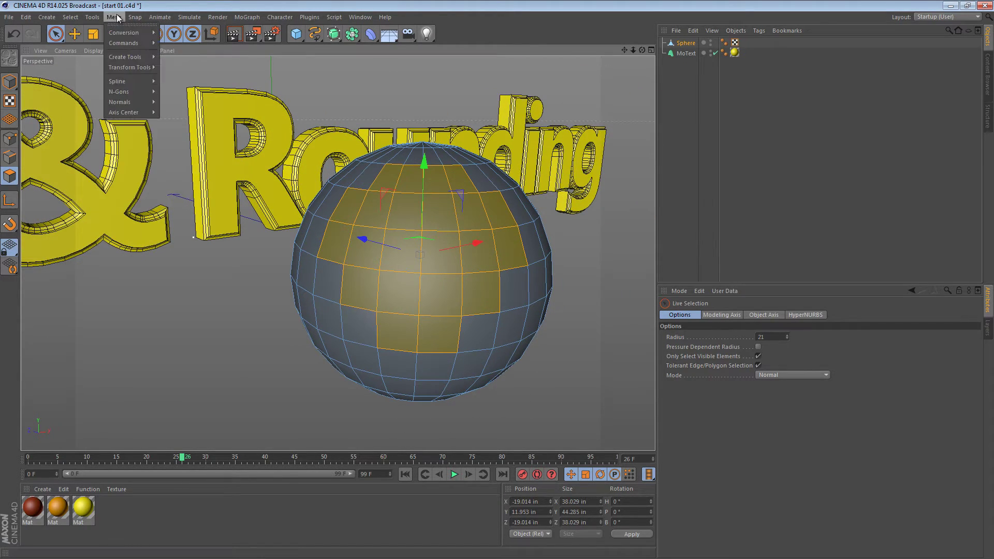
pyautogui.moveTo(129, 17)
pyautogui.moveTo(71, 17)
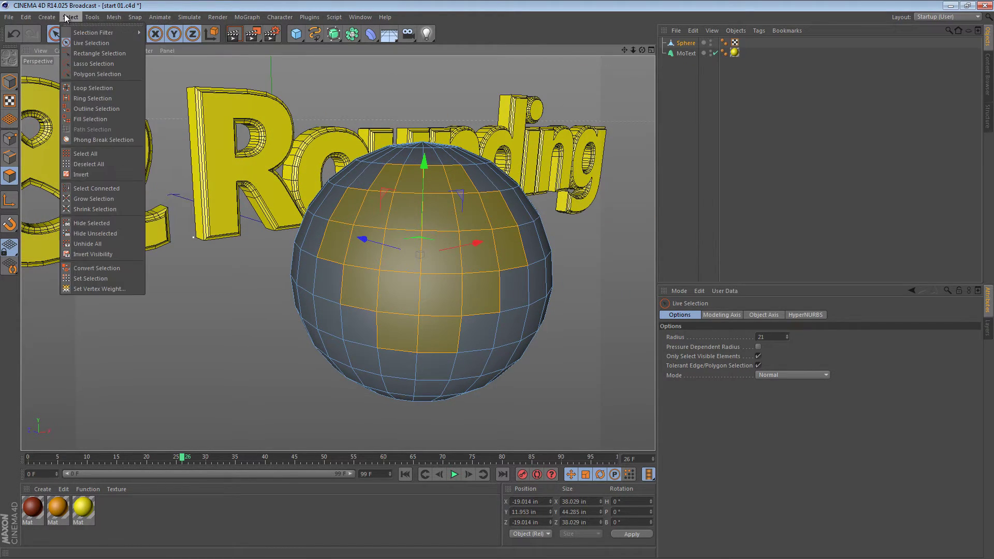
pyautogui.click(97, 278)
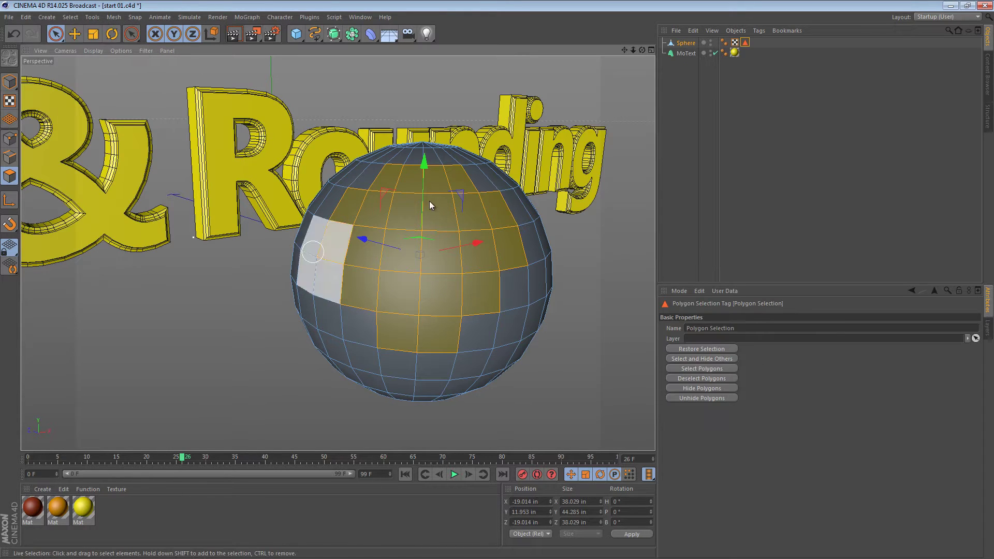
pyautogui.click(745, 44)
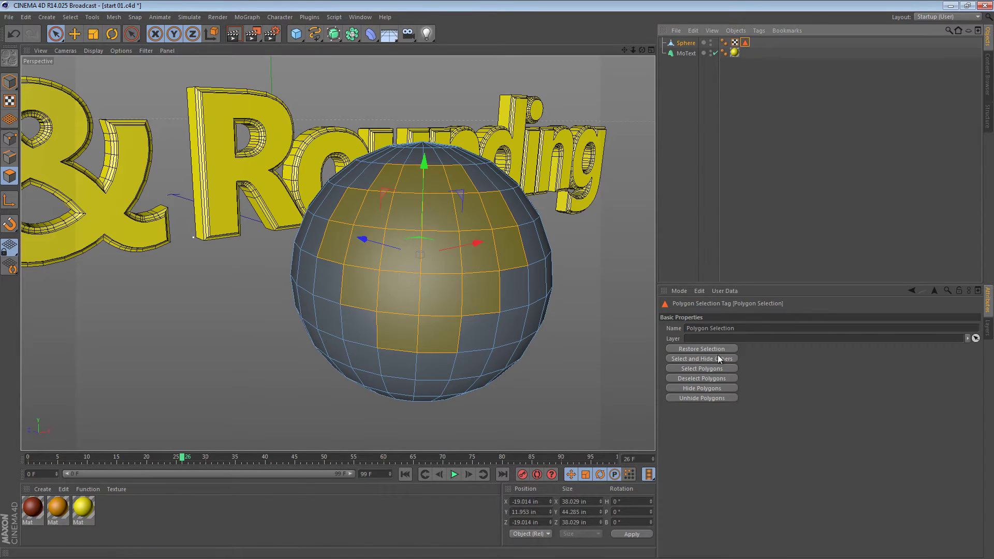
pyautogui.click(723, 329)
pyautogui.write('tag 1')
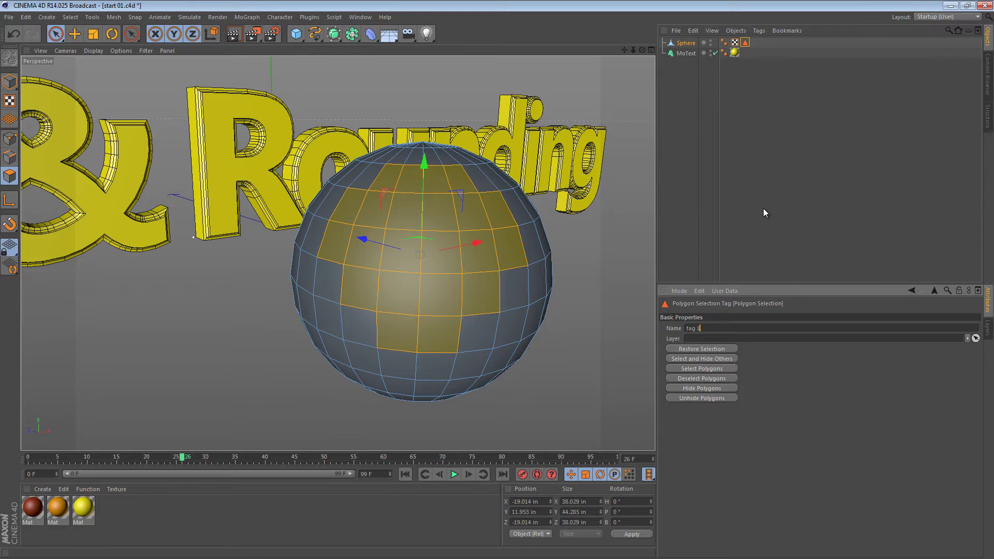
pyautogui.press('Return')
pyautogui.click(764, 167)
# Apply the orange material to the sphere and add the red material on top of it
pyautogui.moveTo(58, 510); pyautogui.dragTo(371, 300)
pyautogui.click(750, 48)
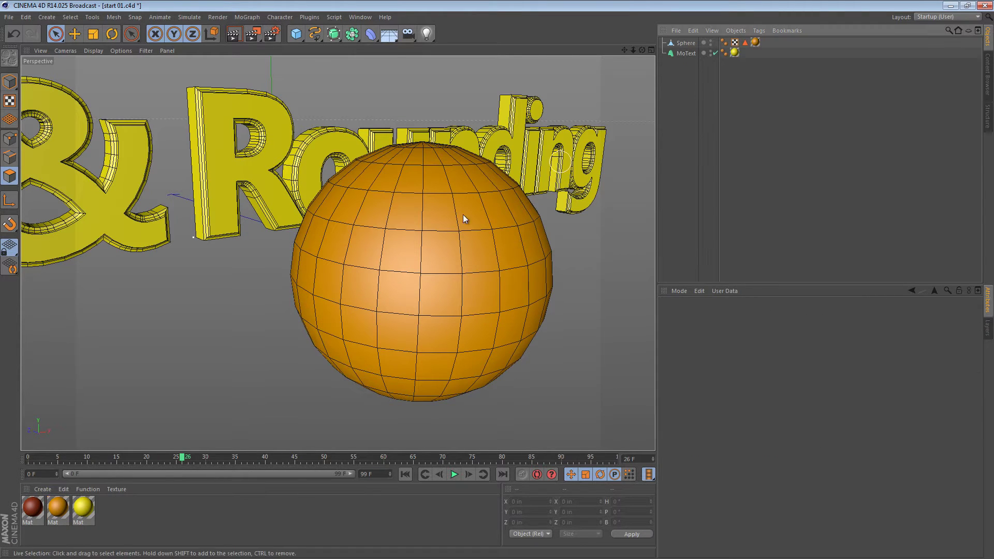
pyautogui.moveTo(39, 512); pyautogui.dragTo(645, 137)
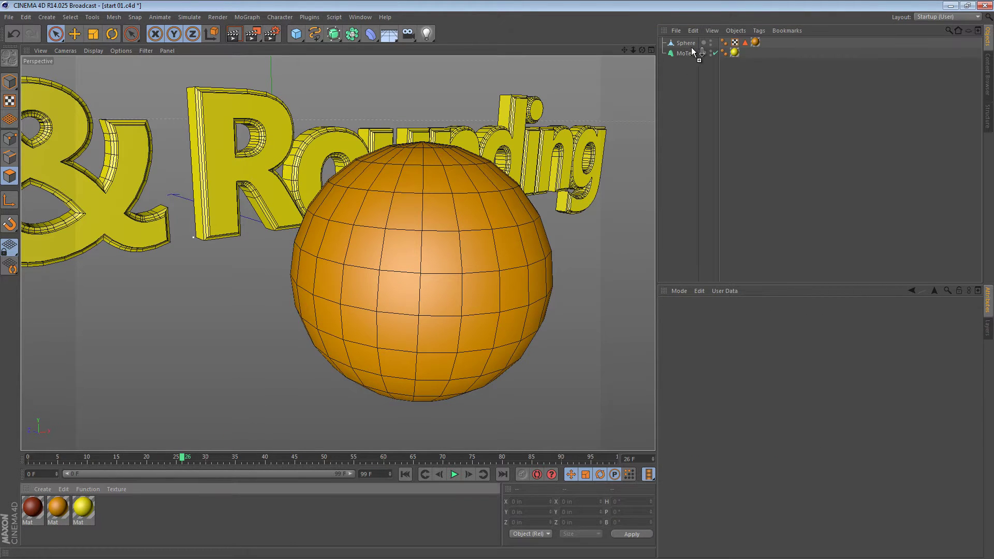
pyautogui.moveTo(691, 47); pyautogui.dragTo(693, 44)
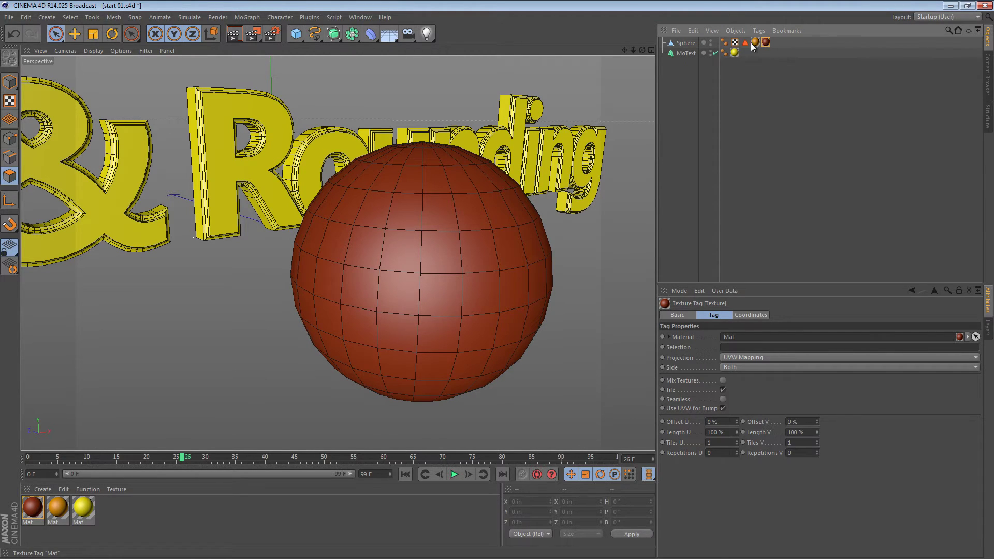
# Restrict the sphere's red material to the polygons stored in the "tag 1" selection
pyautogui.moveTo(745, 43); pyautogui.dragTo(740, 96)
pyautogui.moveTo(730, 350); pyautogui.dragTo(736, 346)
pyautogui.click(762, 192)
pyautogui.keyDown('alt'); pyautogui.moveTo(492, 231); pyautogui.dragTo(518, 234); pyautogui.keyUp('alt')
# Return to Model mode and activate the Move tool
pyautogui.click(9, 82)
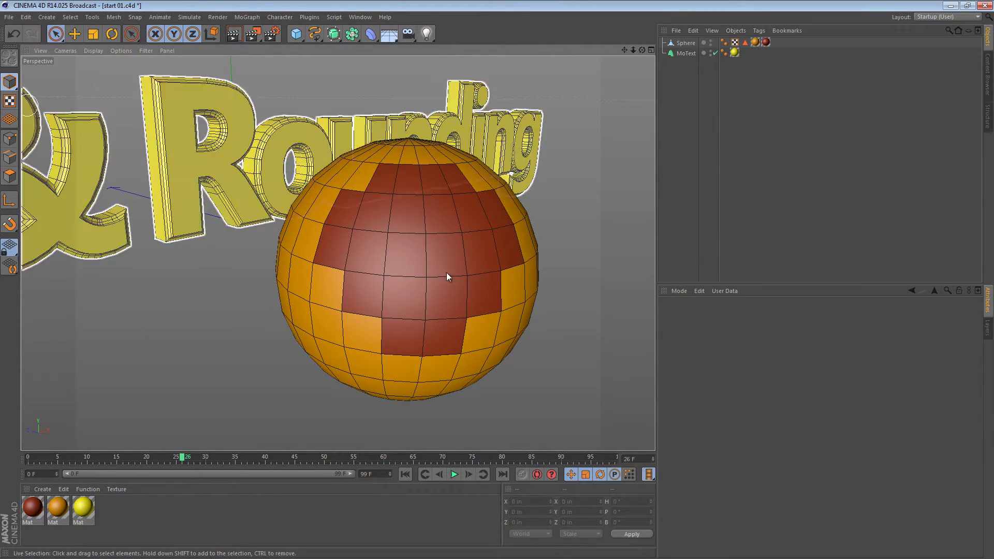
pyautogui.click(446, 272)
pyautogui.press('e')
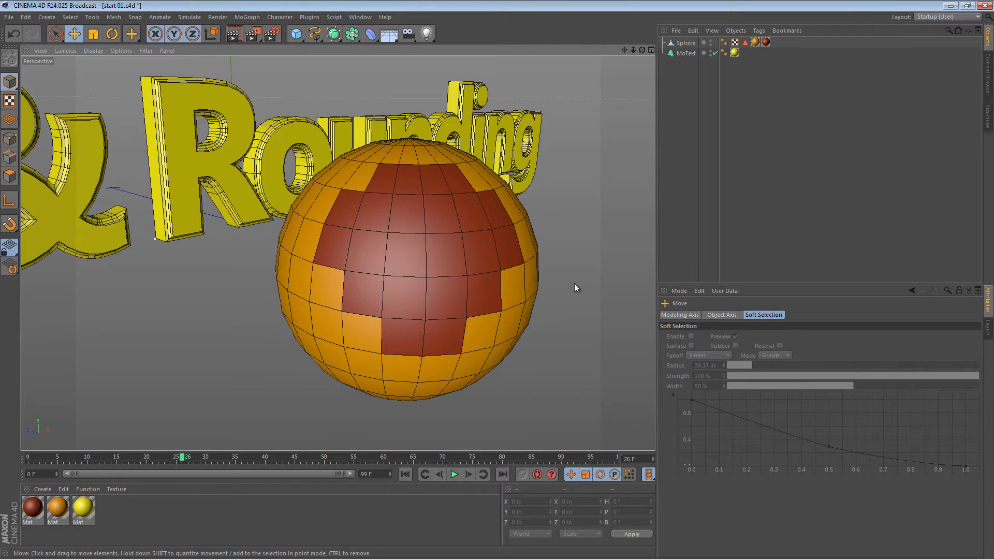
# Delete the sphere from the scene and select the MoText object
pyautogui.click(686, 43)
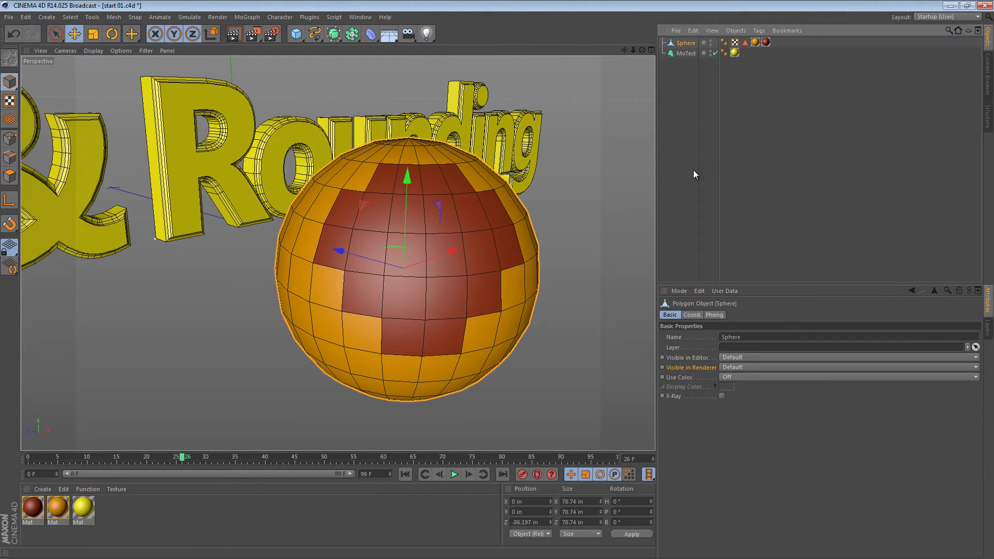
pyautogui.press('Delete')
pyautogui.click(683, 43)
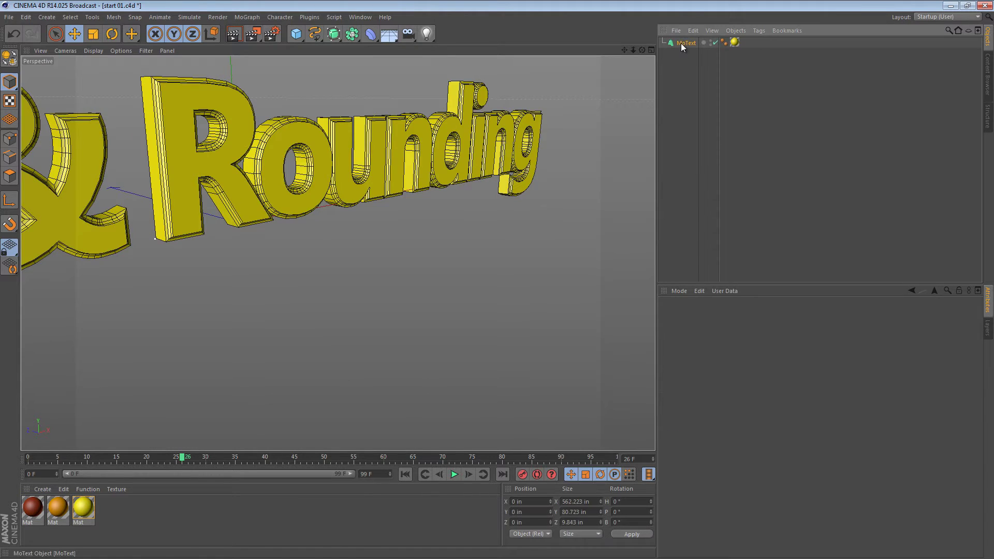
pyautogui.keyDown('alt'); pyautogui.moveTo(314, 152); pyautogui.dragTo(402, 166, button='middle'); pyautogui.keyUp('alt')
pyautogui.click(330, 33)
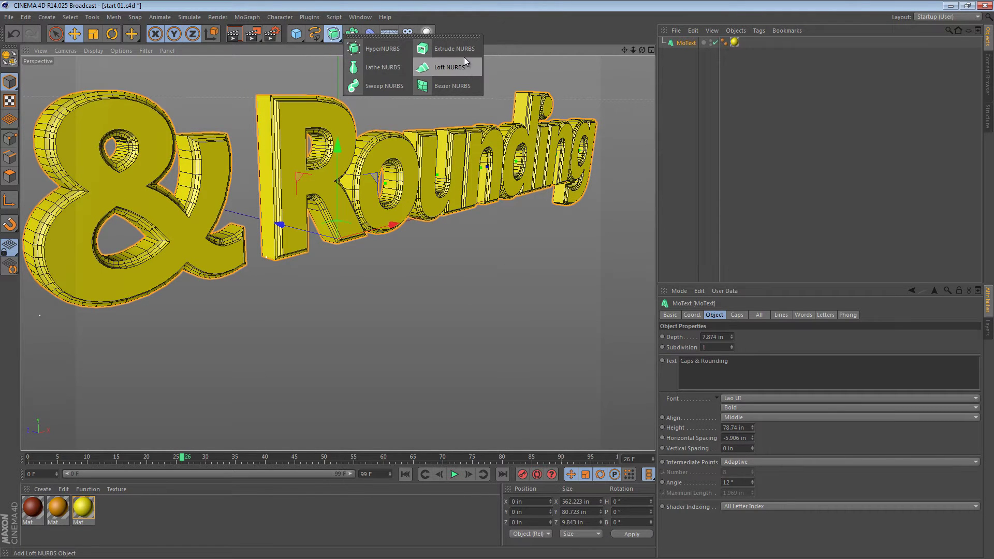
pyautogui.click(679, 114)
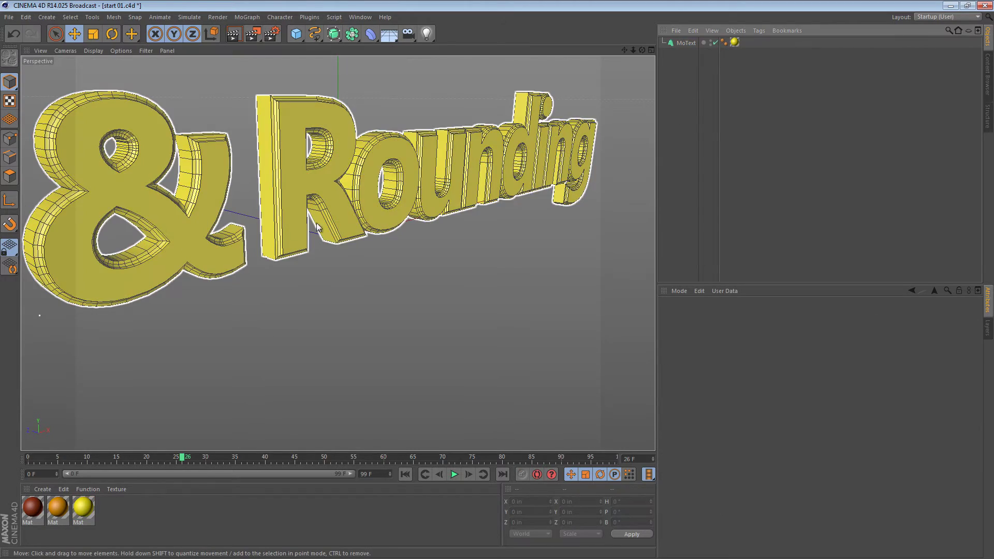
# Apply the orange material to the MoText object and restrict it to the C1 selection
pyautogui.keyDown('alt'); pyautogui.moveTo(316, 223); pyautogui.dragTo(498, 220, button='middle'); pyautogui.keyUp('alt')
pyautogui.keyDown('alt'); pyautogui.moveTo(515, 214); pyautogui.dragTo(463, 284); pyautogui.keyUp('alt')
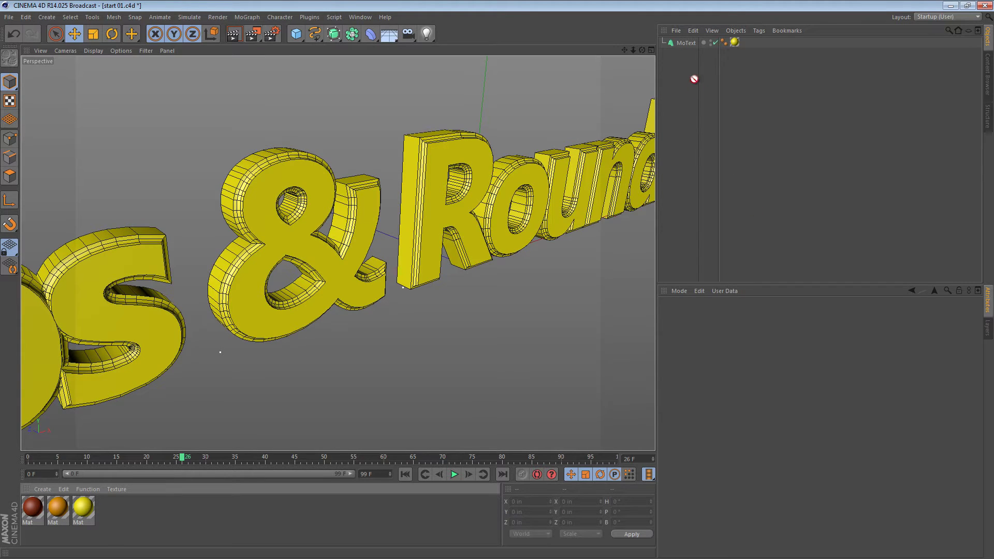
pyautogui.moveTo(694, 79); pyautogui.dragTo(694, 41)
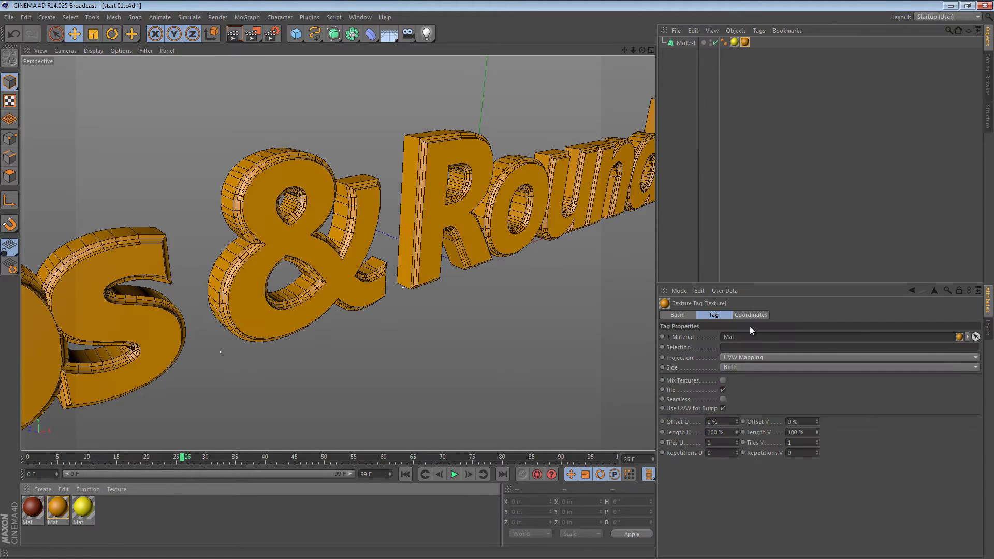
pyautogui.click(733, 349)
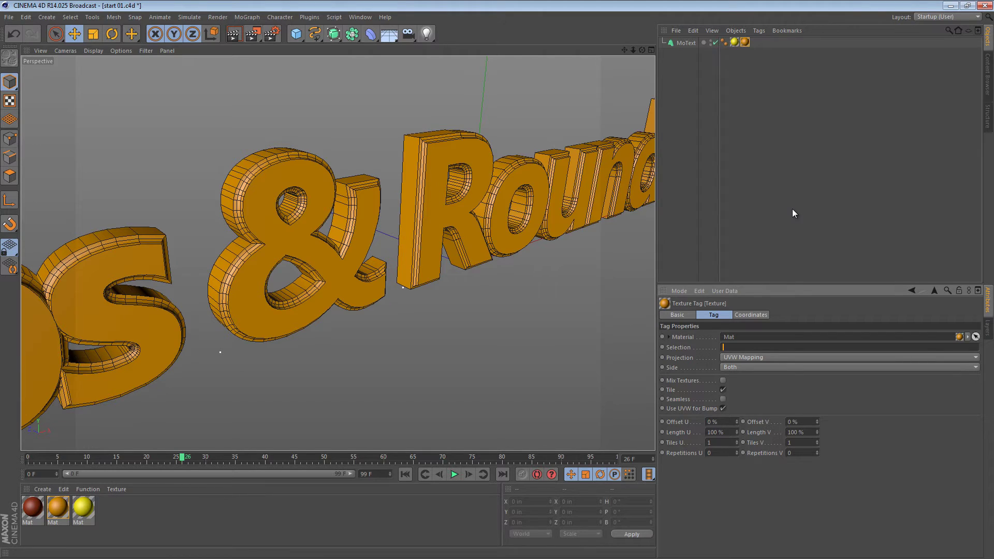
pyautogui.write('C1')
pyautogui.press('Return')
pyautogui.click(792, 214)
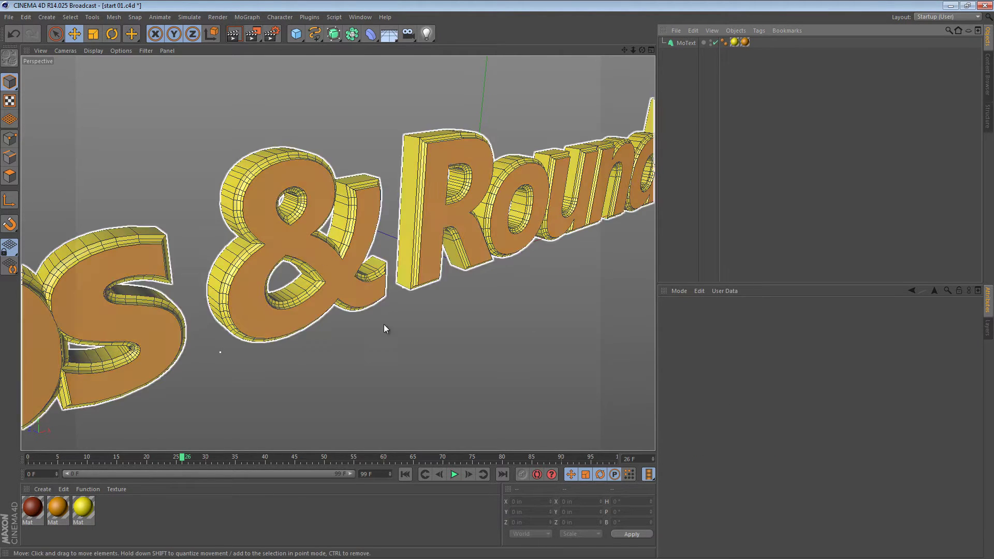
# Set the end cap of the MoText object to Fillet Cap
pyautogui.moveTo(421, 210)
pyautogui.keyDown('alt'); pyautogui.mouseDown()
pyautogui.moveTo(469, 193)
pyautogui.moveTo(560, 188)
pyautogui.moveTo(404, 200)
pyautogui.mouseUp(); pyautogui.keyUp('alt')
pyautogui.click(684, 43)
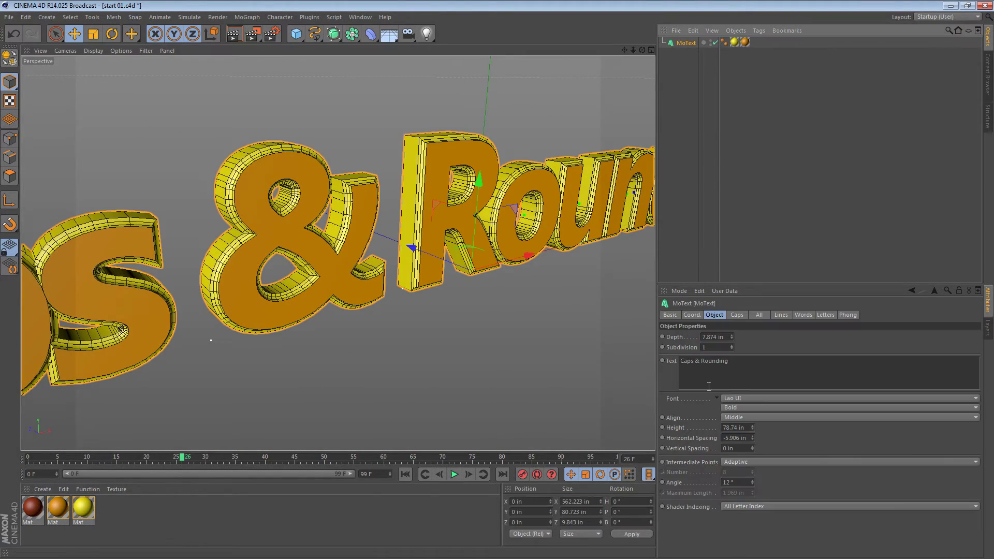
pyautogui.click(736, 315)
pyautogui.click(750, 369)
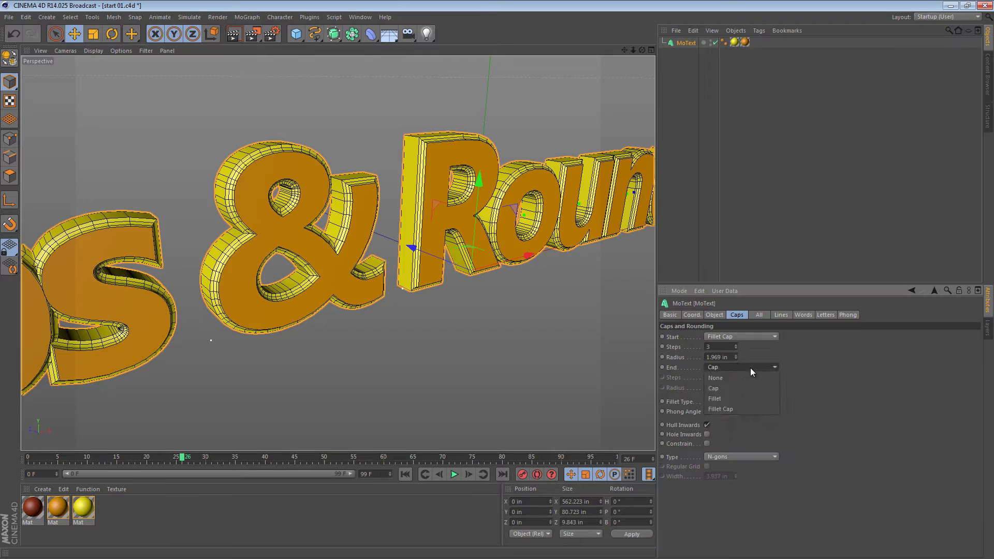
pyautogui.click(749, 405)
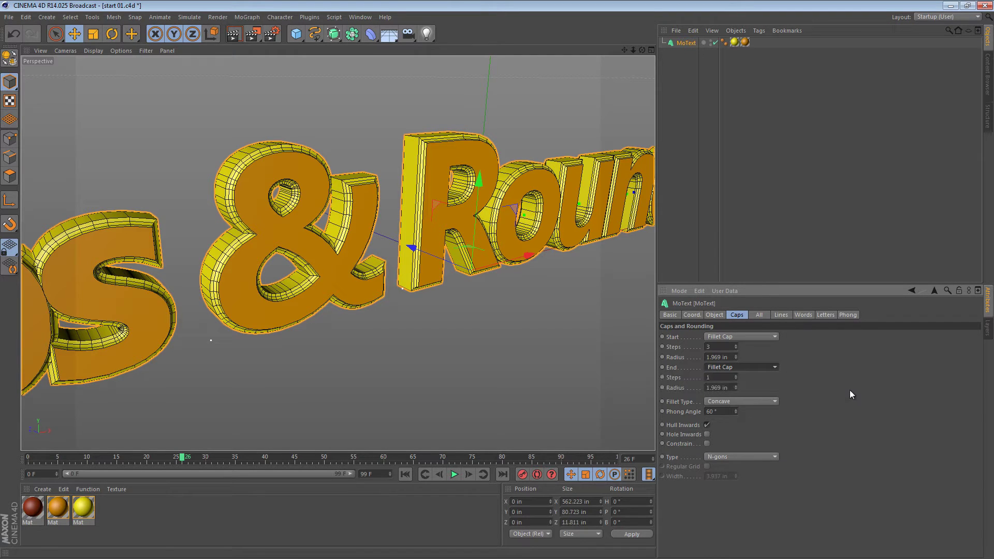
# Apply the red material to the MoText object and restrict it to the C2 selection
pyautogui.keyDown('alt'); pyautogui.moveTo(426, 234); pyautogui.dragTo(652, 207); pyautogui.keyUp('alt')
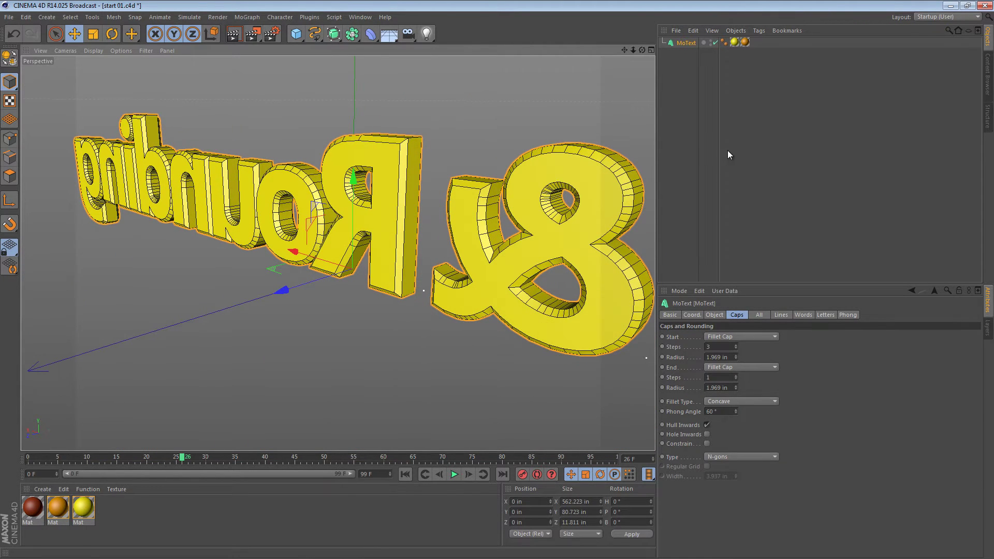
pyautogui.click(31, 512)
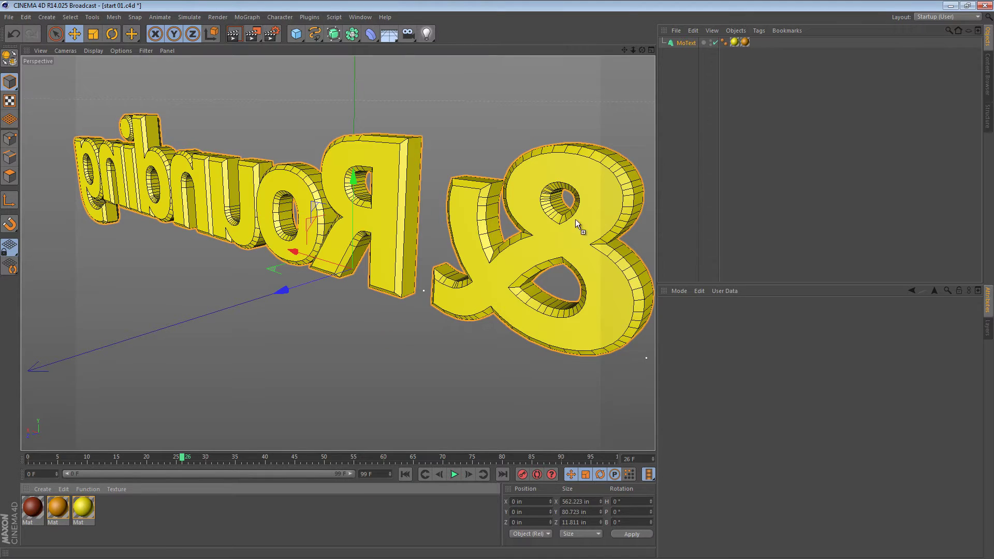
pyautogui.moveTo(704, 49); pyautogui.dragTo(699, 43)
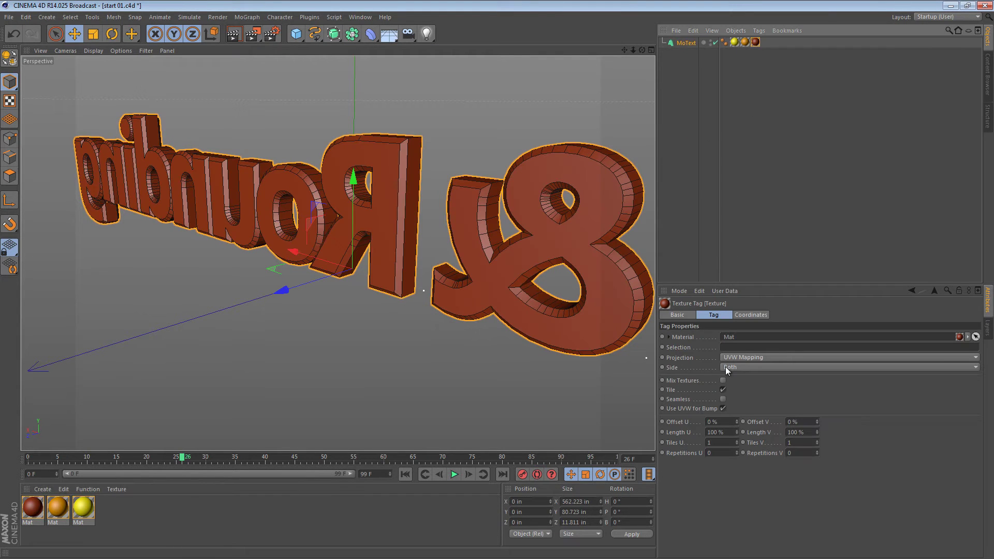
pyautogui.click(737, 345)
pyautogui.write('C2')
pyautogui.press('Return')
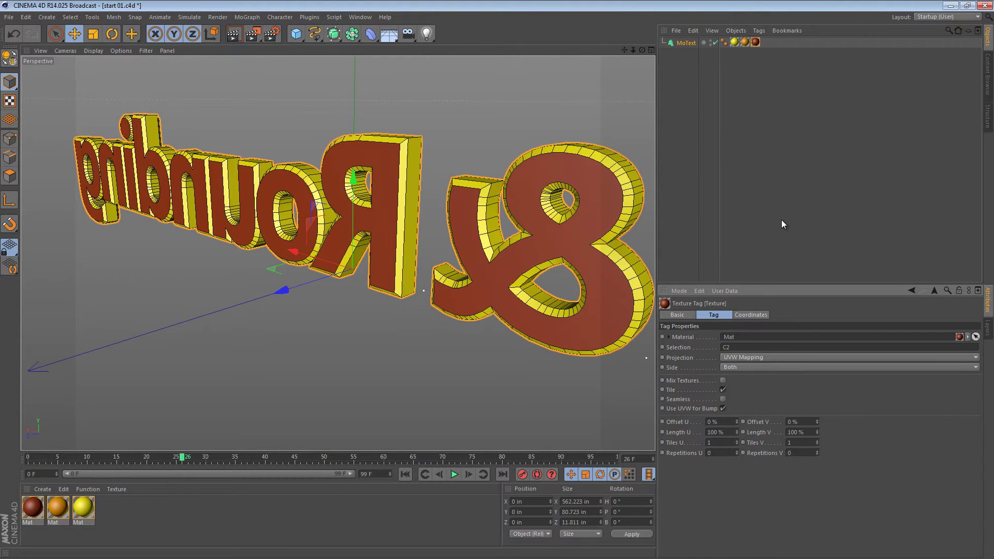
# Duplicate the orange material and recolor the copy dark green, with a hue of 95° and a value of 31%
pyautogui.click(583, 107)
pyautogui.keyDown('alt'); pyautogui.moveTo(550, 241); pyautogui.dragTo(310, 244); pyautogui.keyUp('alt')
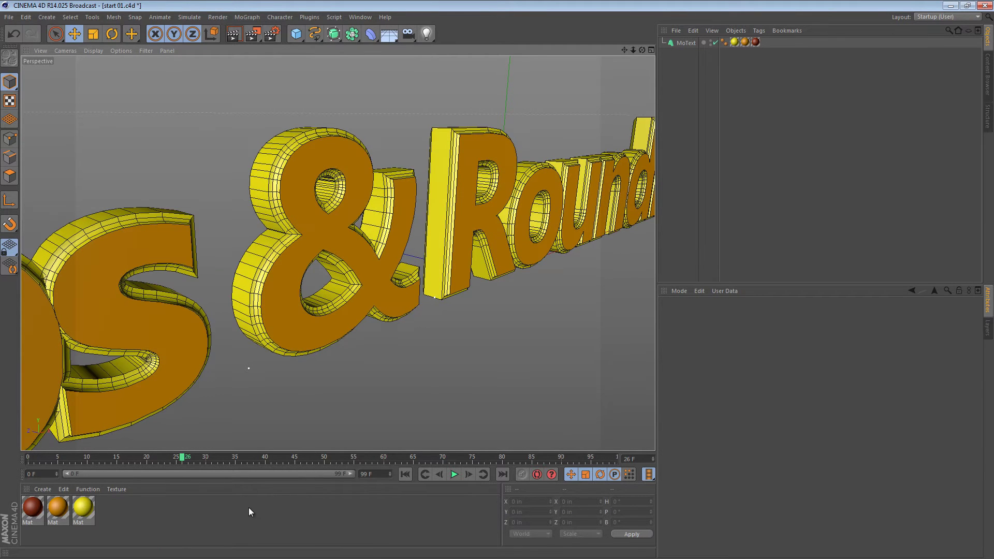
pyautogui.click(58, 524)
pyautogui.keyDown('ctrl'); pyautogui.moveTo(57, 520); pyautogui.dragTo(122, 524); pyautogui.keyUp('ctrl')
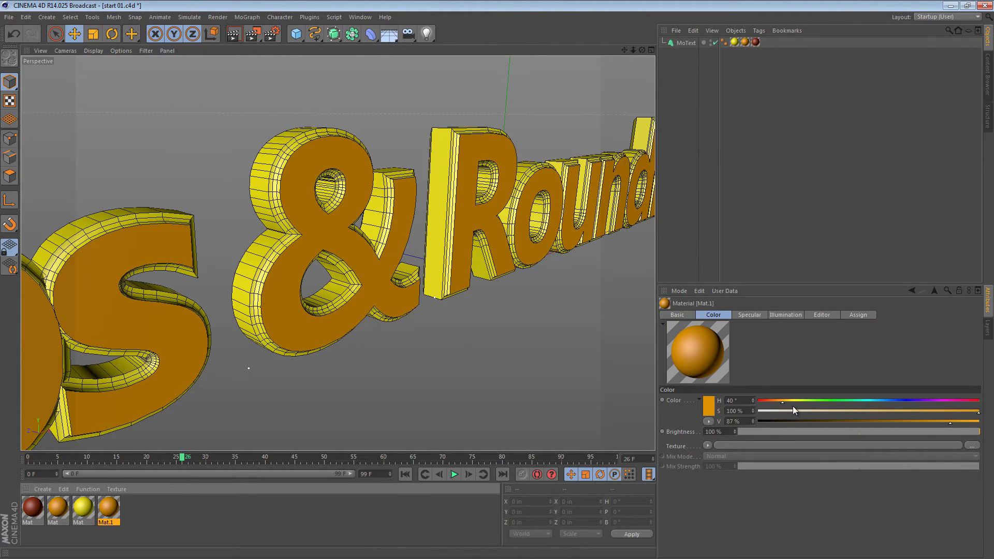
pyautogui.moveTo(793, 402); pyautogui.dragTo(816, 402)
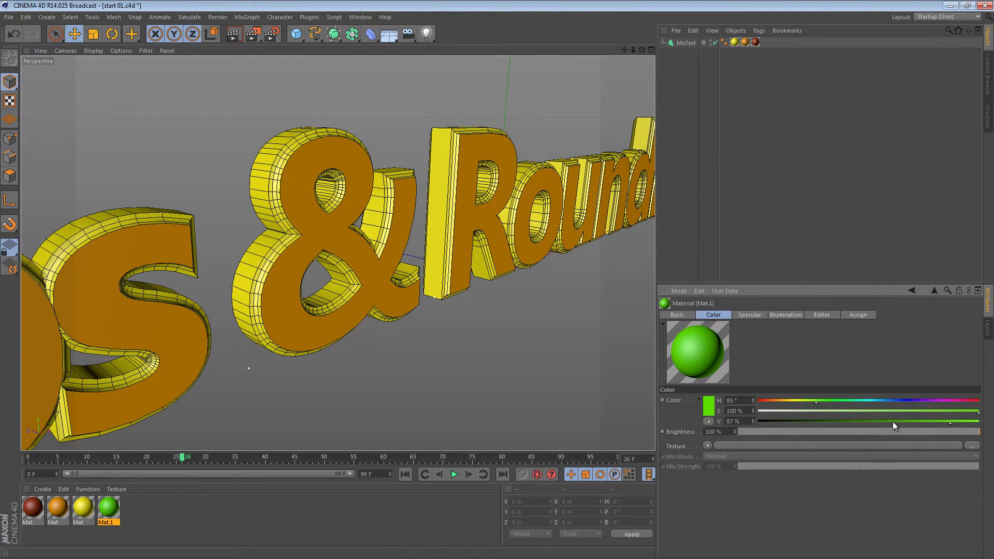
pyautogui.moveTo(893, 422); pyautogui.dragTo(823, 422)
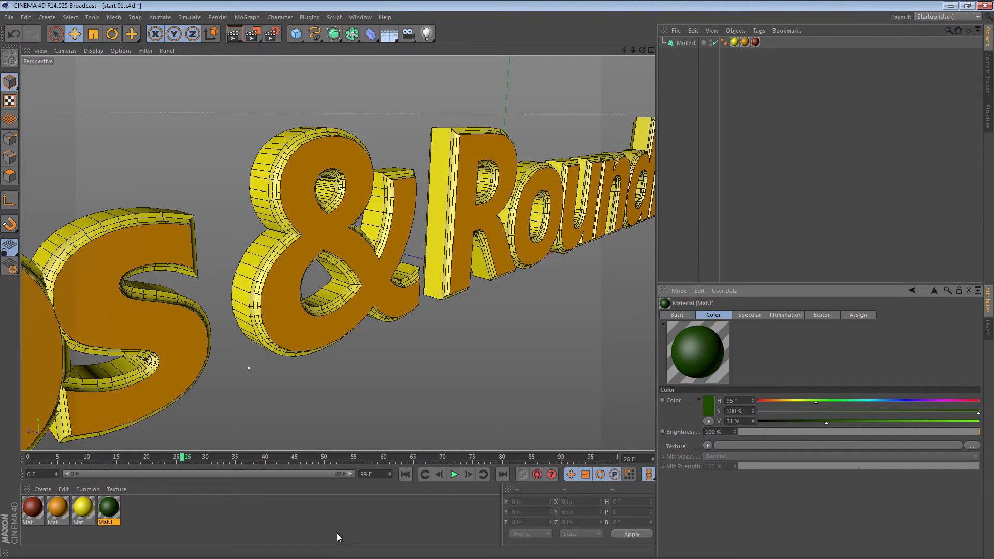
# Apply the dark green material to the MoText object and restrict it to the R1 selection
pyautogui.click(163, 521)
pyautogui.moveTo(671, 221); pyautogui.dragTo(699, 45)
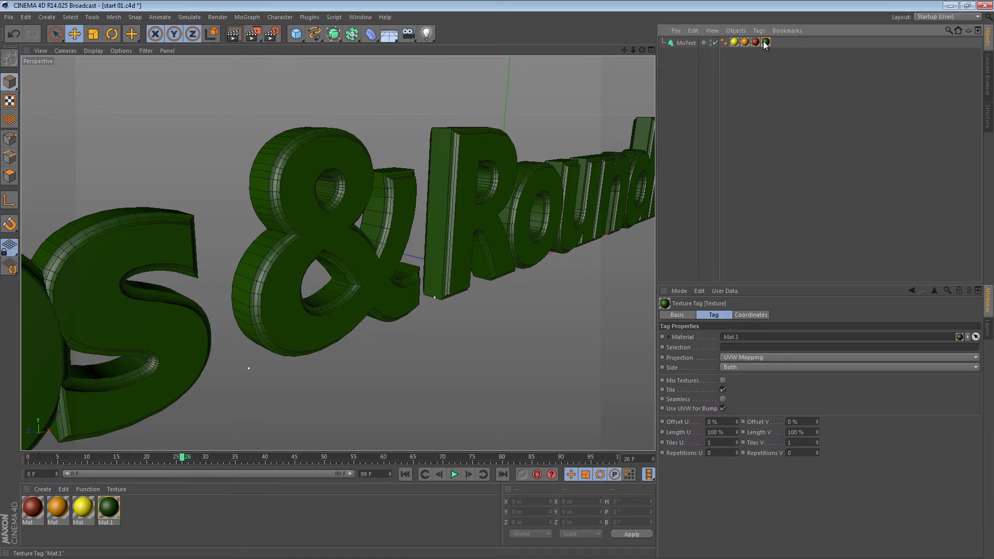
pyautogui.click(737, 347)
pyautogui.write('R')
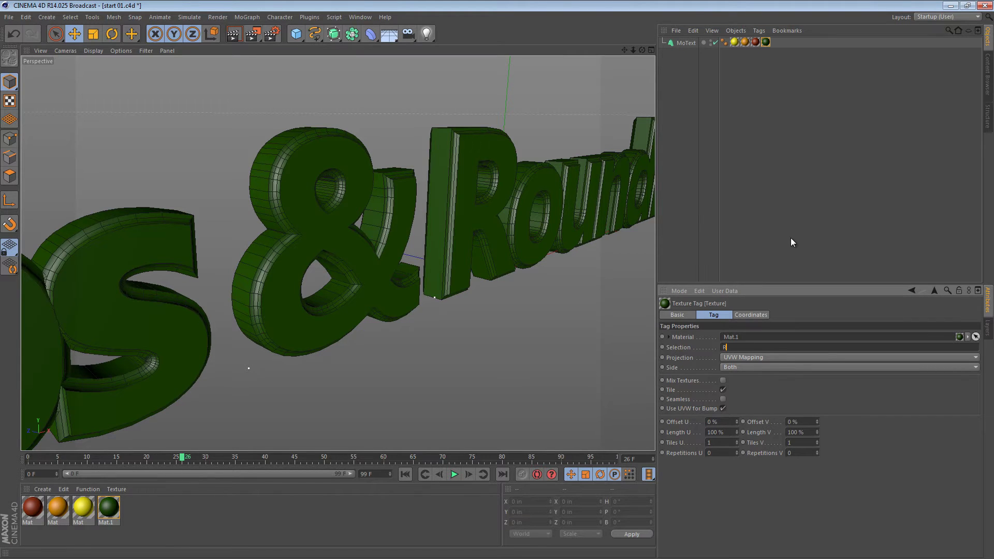
pyautogui.write('1')
pyautogui.press('Return')
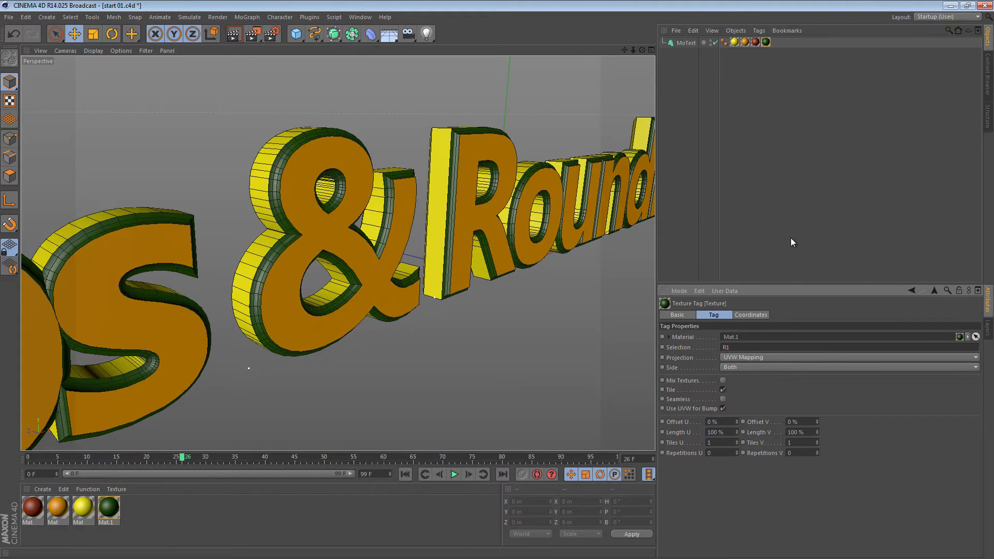
# Duplicate the green texture tag on the MoText object and restrict the copy to the R2 selection
pyautogui.click(763, 82)
pyautogui.keyDown('ctrl'); pyautogui.moveTo(789, 41); pyautogui.dragTo(780, 42); pyautogui.keyUp('ctrl')
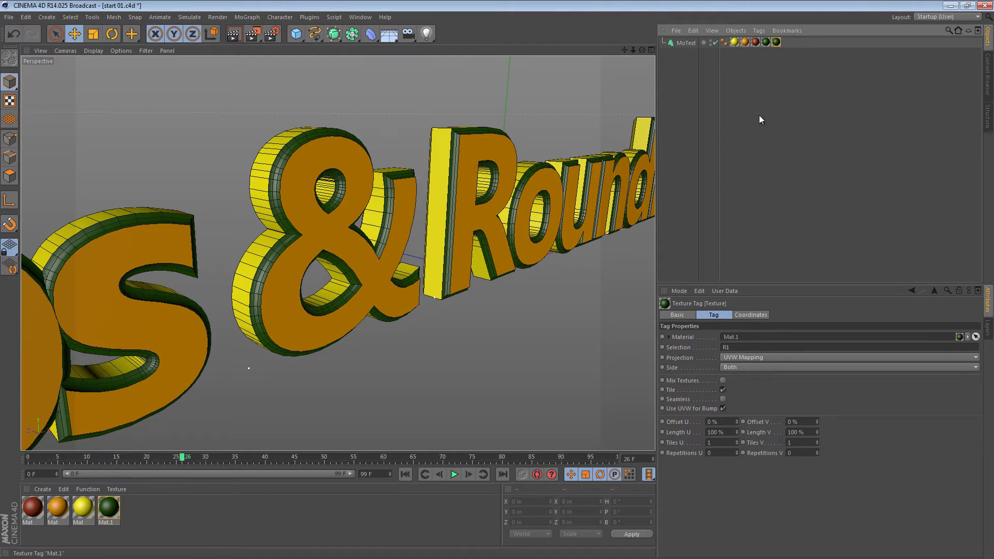
pyautogui.click(746, 345)
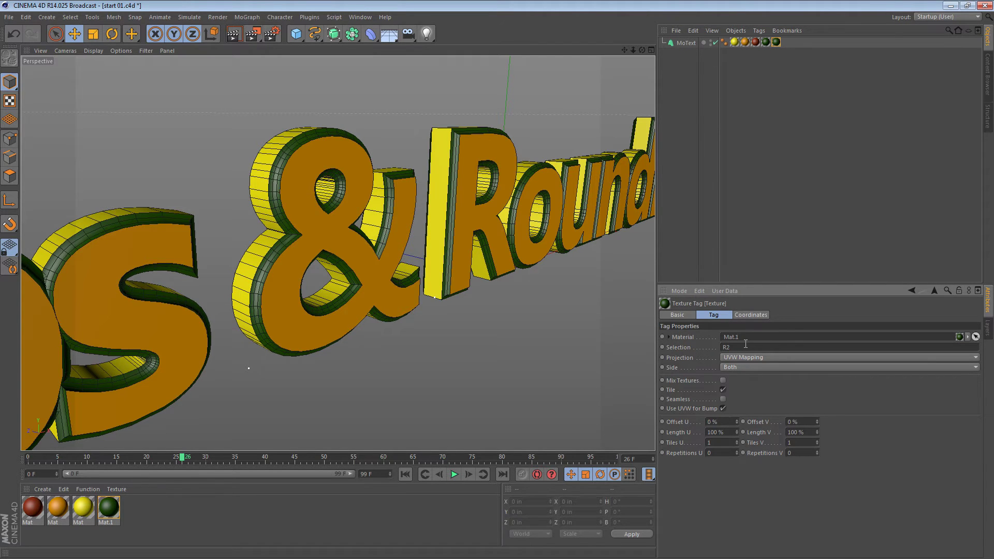
pyautogui.click(779, 206)
# Create a new material and assign the Checkerboard surface shader as its color texture
pyautogui.keyDown('alt'); pyautogui.moveTo(478, 216); pyautogui.dragTo(389, 221, button='right'); pyautogui.keyUp('alt')
pyautogui.keyDown('alt'); pyautogui.moveTo(373, 223); pyautogui.dragTo(310, 213); pyautogui.keyUp('alt')
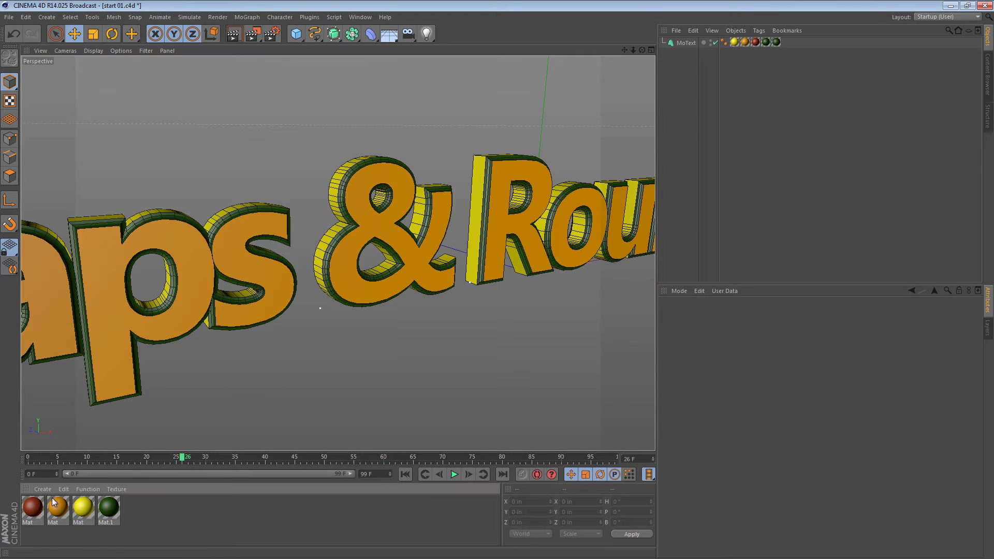
pyautogui.click(42, 489)
pyautogui.click(51, 500)
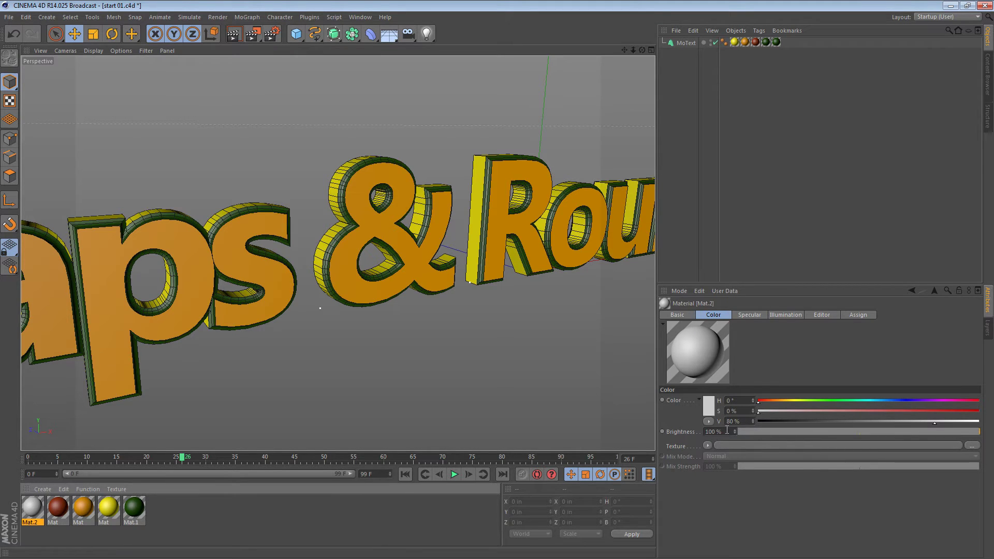
pyautogui.click(708, 445)
pyautogui.moveTo(738, 435)
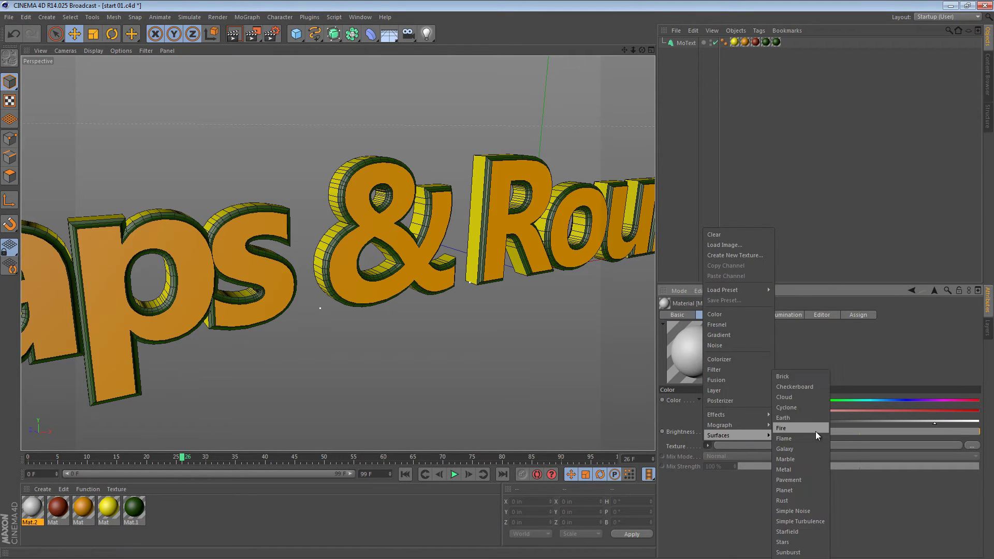
pyautogui.click(819, 387)
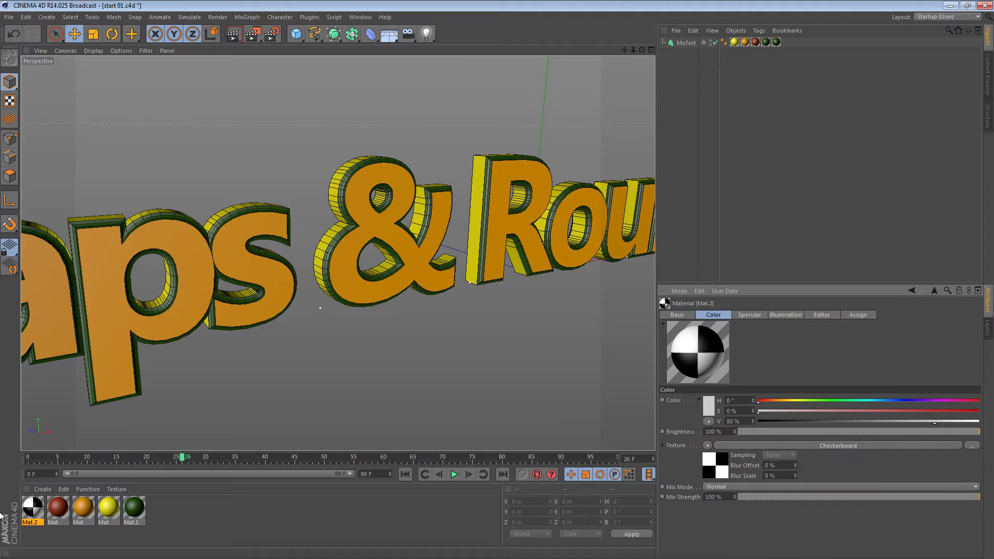
# Apply the checkerboard material to the MoText object and restrict it to the R1 selection
pyautogui.moveTo(34, 508); pyautogui.dragTo(747, 98)
pyautogui.moveTo(707, 34); pyautogui.dragTo(688, 43)
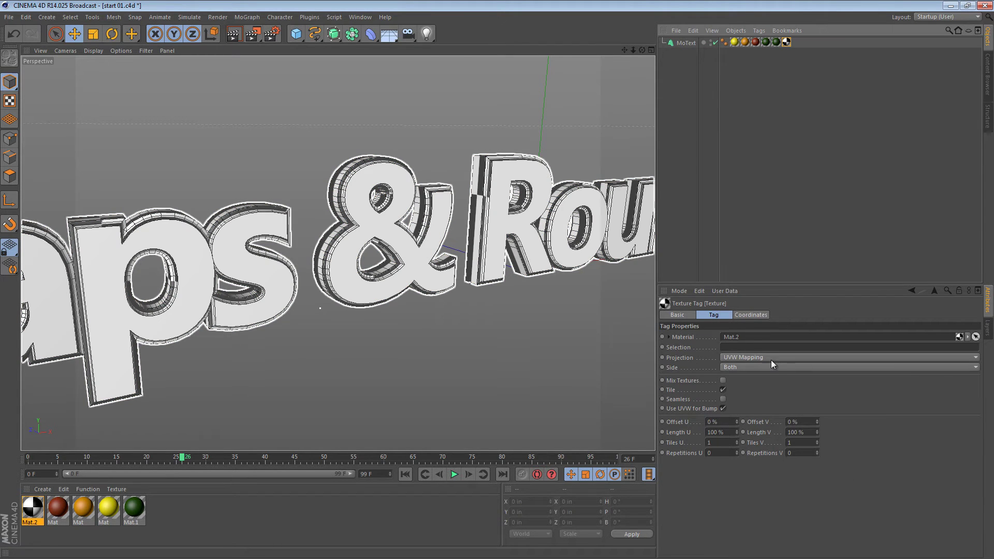
pyautogui.click(774, 347)
pyautogui.write('R1')
pyautogui.press('Return')
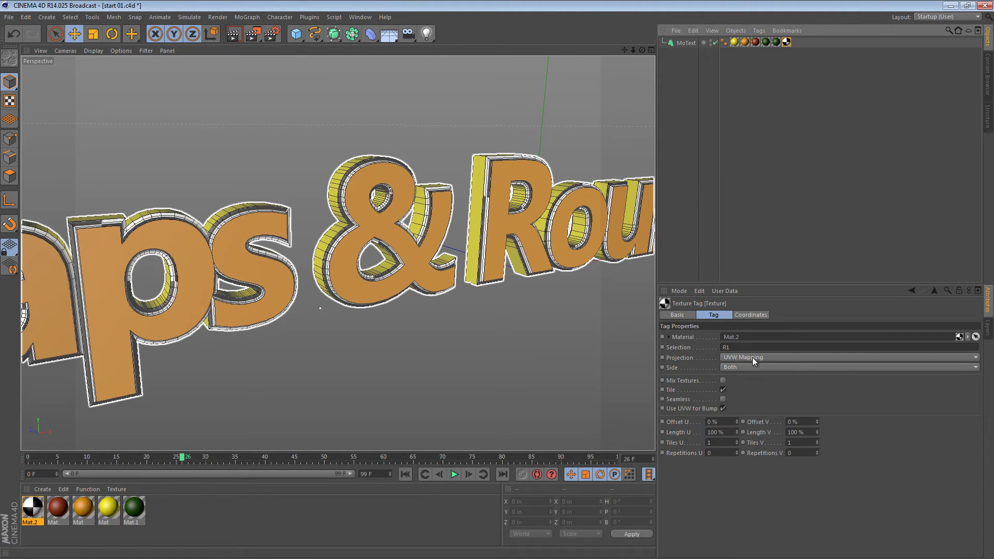
# Set the checkerboard texture tag's projection to Flat
pyautogui.click(753, 357)
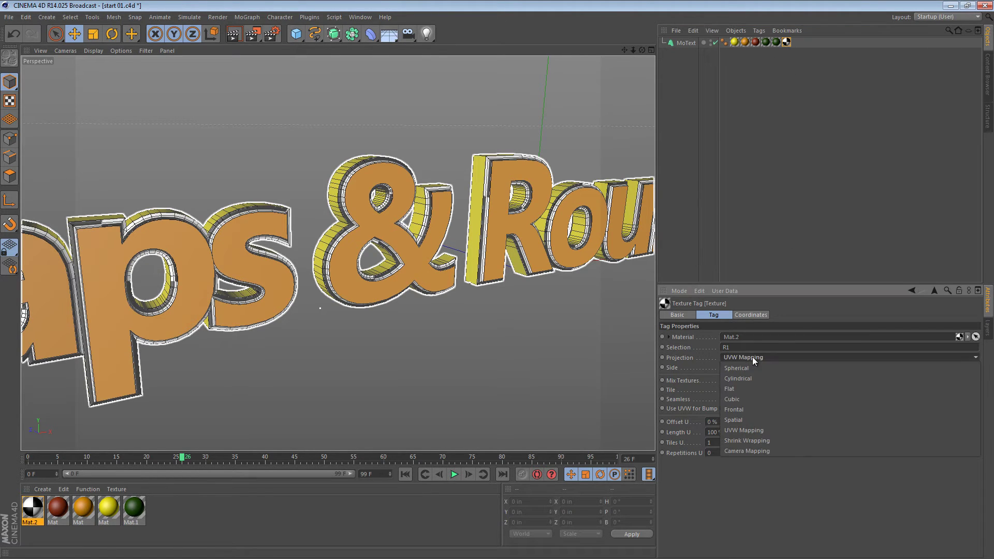
pyautogui.click(751, 388)
pyautogui.keyDown('alt'); pyautogui.moveTo(510, 247); pyautogui.dragTo(441, 247, button='right'); pyautogui.keyUp('alt')
pyautogui.scroll(-4, 441, 251)
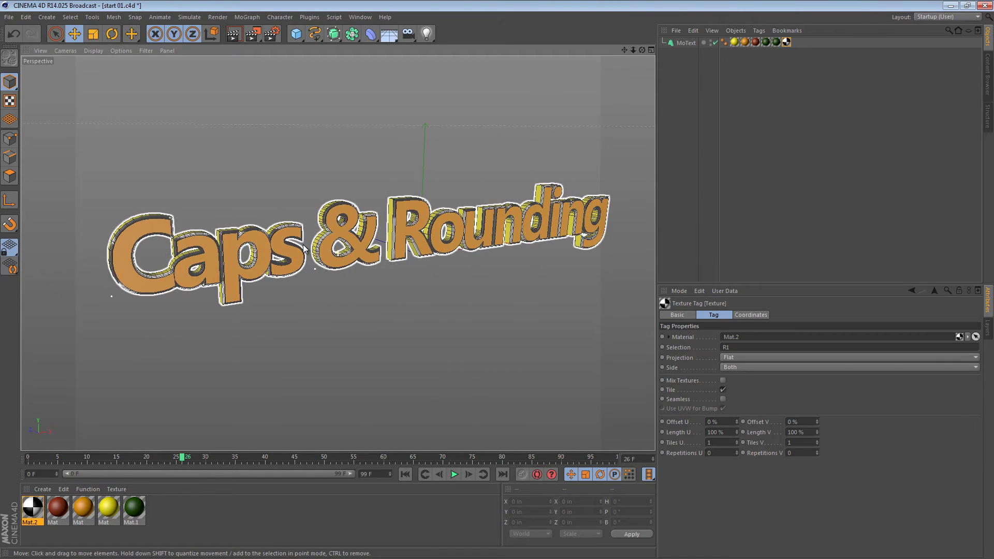
# Scale the checkerboard texture down to about 14.4% in X and 12.6% in Y using Texture mode
pyautogui.click(10, 101)
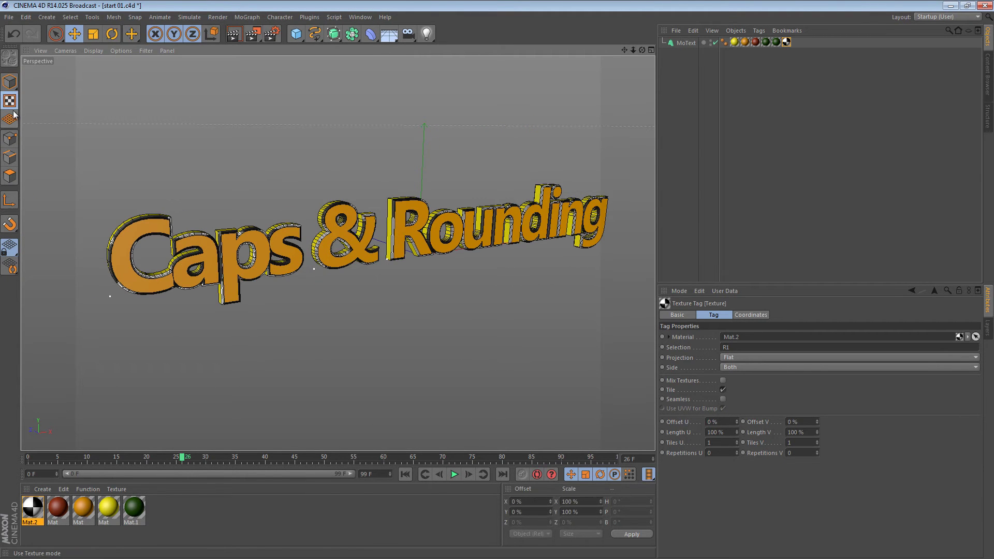
pyautogui.click(75, 33)
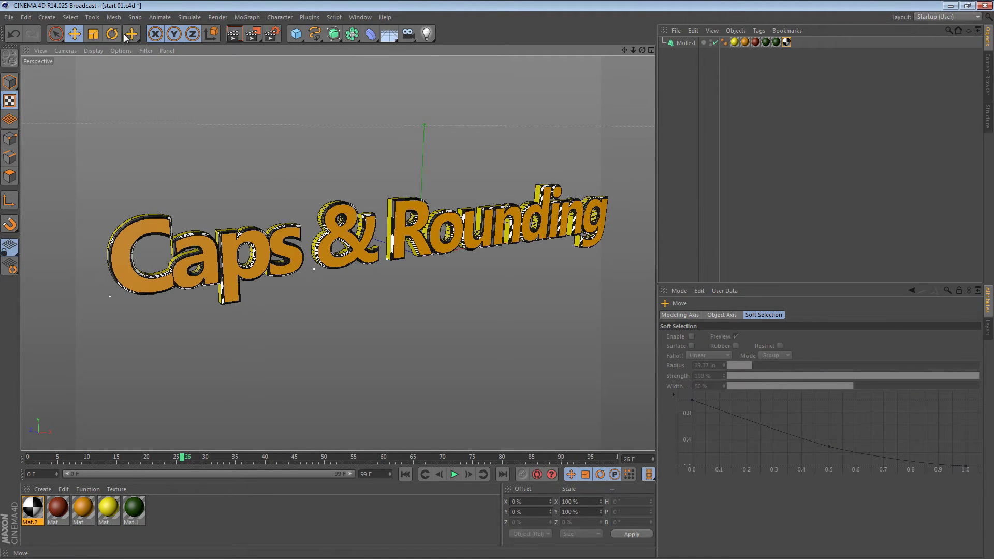
pyautogui.press('t')
pyautogui.moveTo(414, 249); pyautogui.dragTo(324, 240)
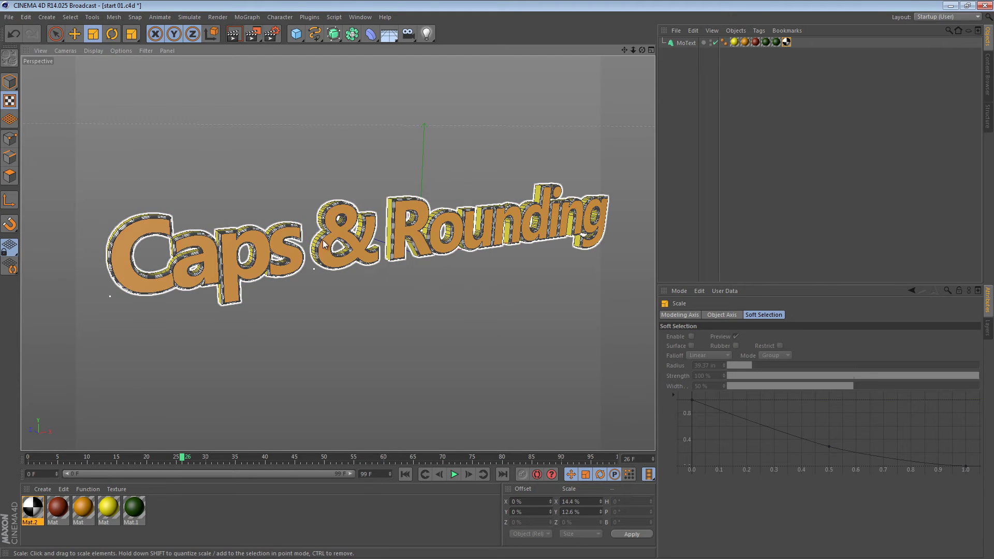
# Switch back to Model mode with the Move tool and inspect the checkerboard fillets on the word "Rounding" up close
pyautogui.click(17, 82)
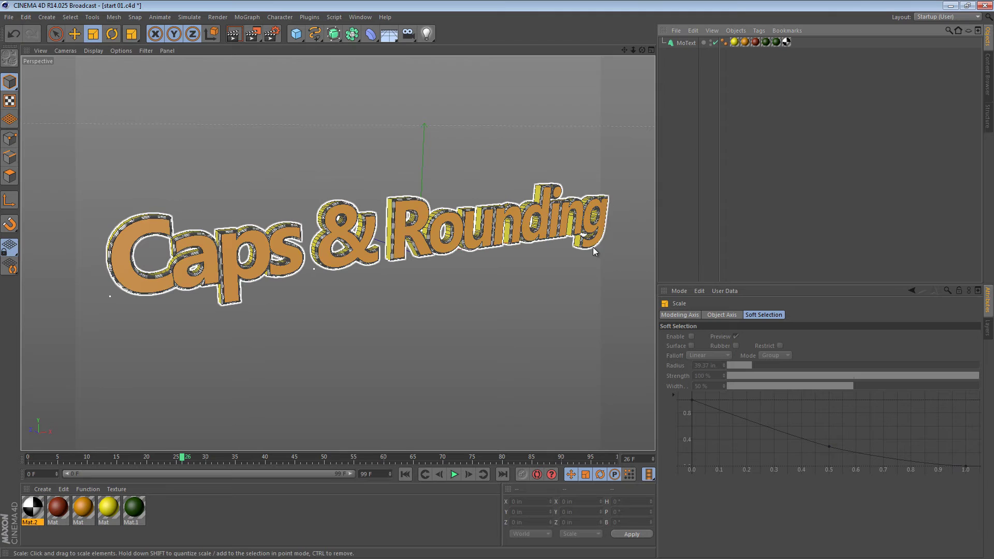
pyautogui.keyDown('alt'); pyautogui.moveTo(474, 245); pyautogui.dragTo(459, 232); pyautogui.keyUp('alt')
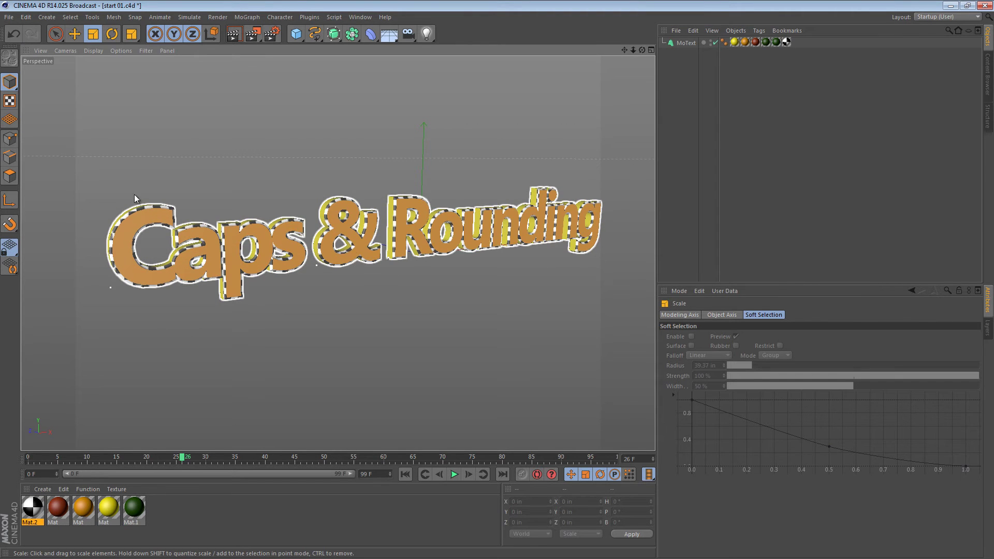
pyautogui.press('e')
pyautogui.keyDown('alt'); pyautogui.moveTo(393, 243); pyautogui.dragTo(566, 249, button='right'); pyautogui.keyUp('alt')
pyautogui.keyDown('alt'); pyautogui.moveTo(588, 250); pyautogui.dragTo(503, 261, button='middle'); pyautogui.keyUp('alt')
pyautogui.keyDown('alt'); pyautogui.moveTo(502, 265); pyautogui.dragTo(549, 249); pyautogui.keyUp('alt')
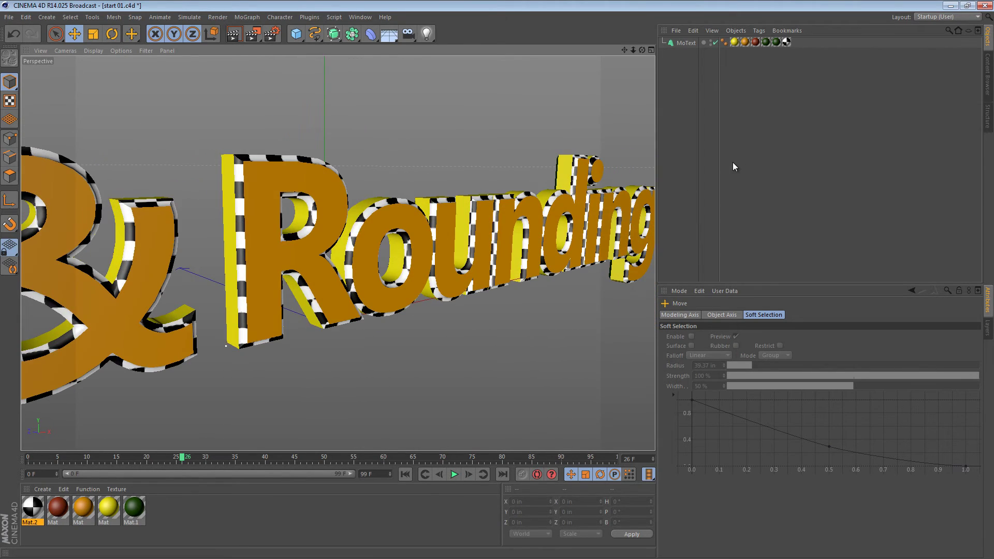
# Delete the checkerboard texture tag restricted to R1 from the MoText object
pyautogui.click(786, 42)
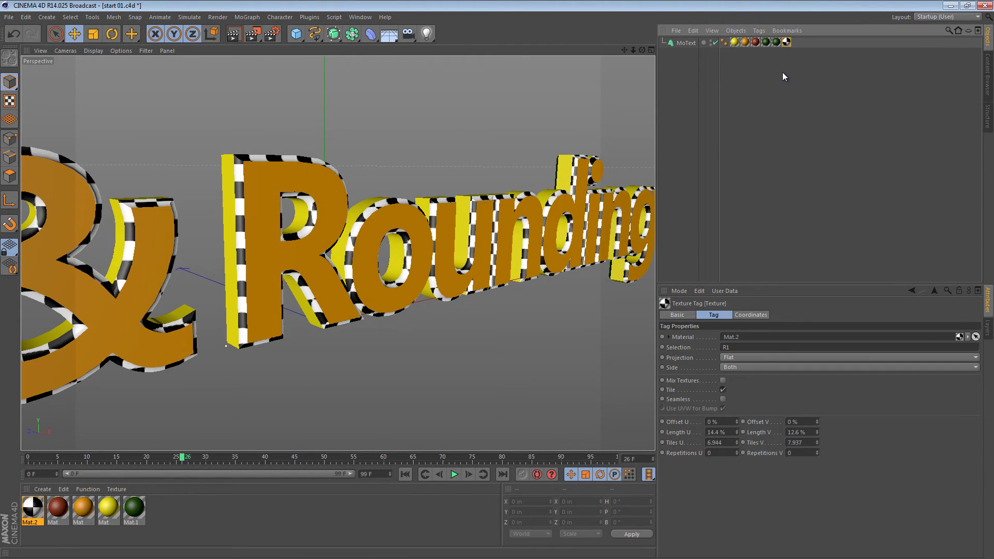
pyautogui.press('Delete')
pyautogui.keyDown('alt'); pyautogui.moveTo(472, 197); pyautogui.dragTo(360, 216); pyautogui.keyUp('alt')
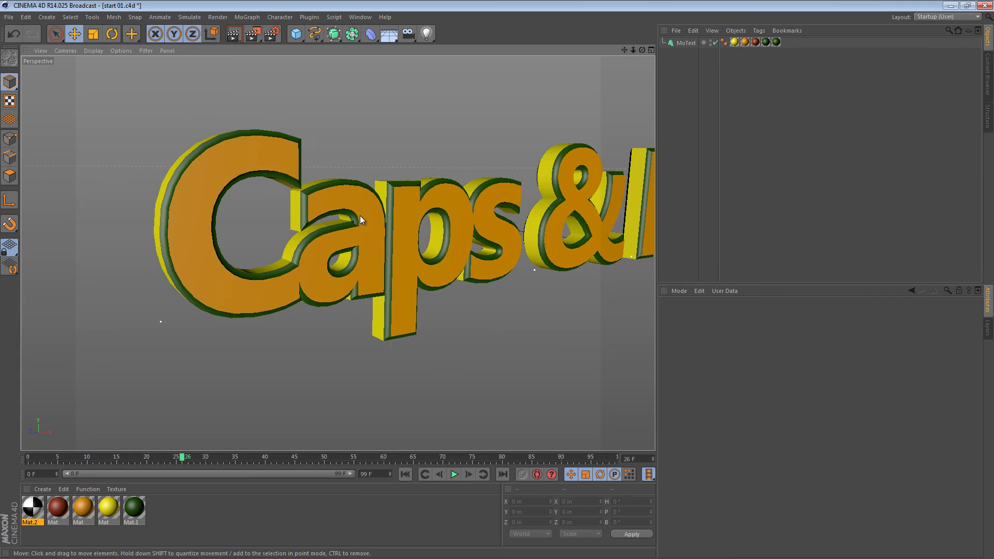
# Set the MoText object's adaptive intermediate points angle to 22° and inspect the letter outlines
pyautogui.click(687, 44)
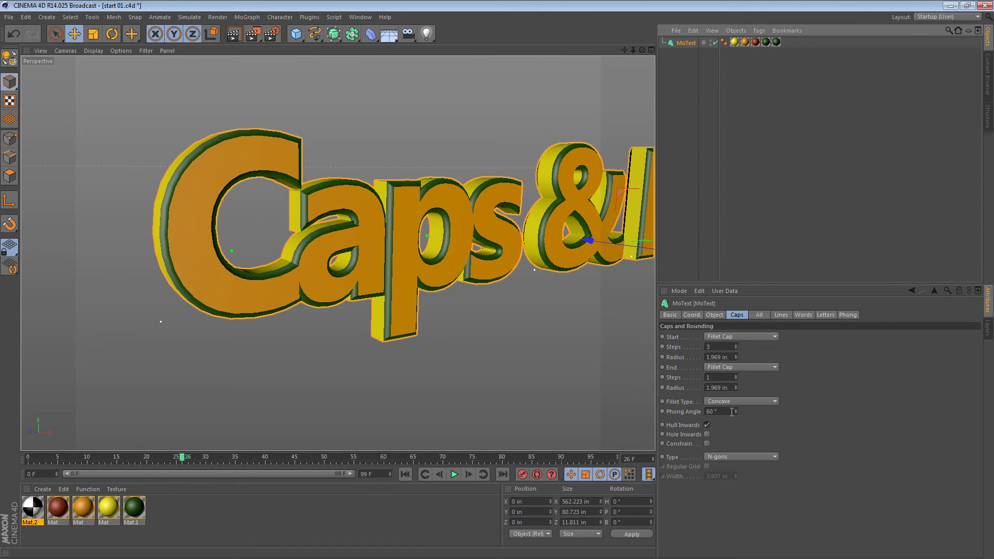
pyautogui.click(715, 315)
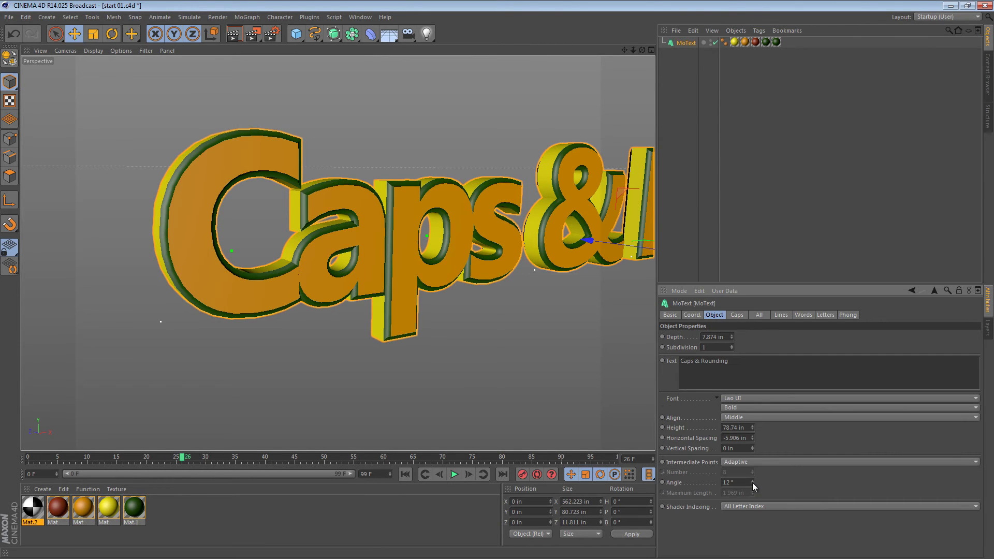
pyautogui.moveTo(753, 483); pyautogui.dragTo(753, 481)
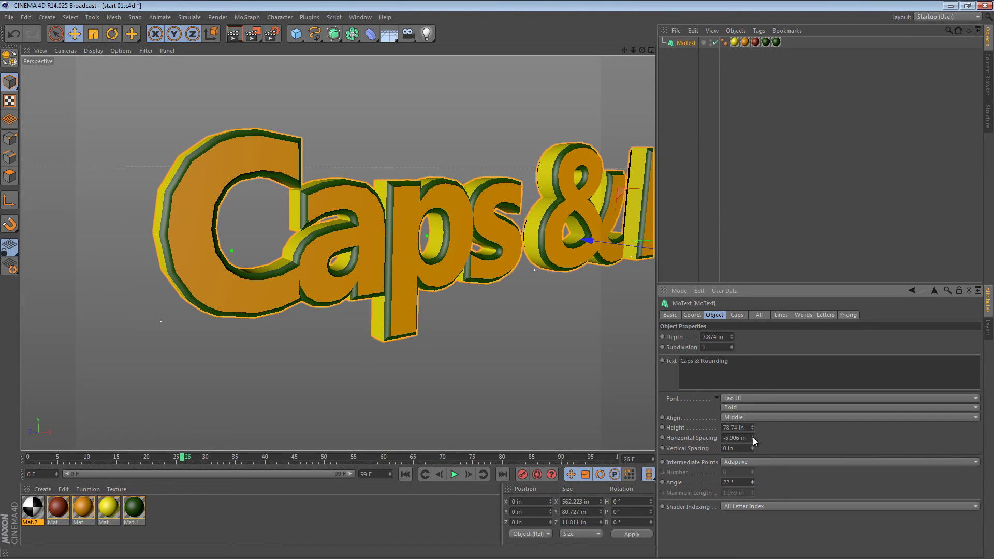
pyautogui.moveTo(748, 368); pyautogui.dragTo(678, 365)
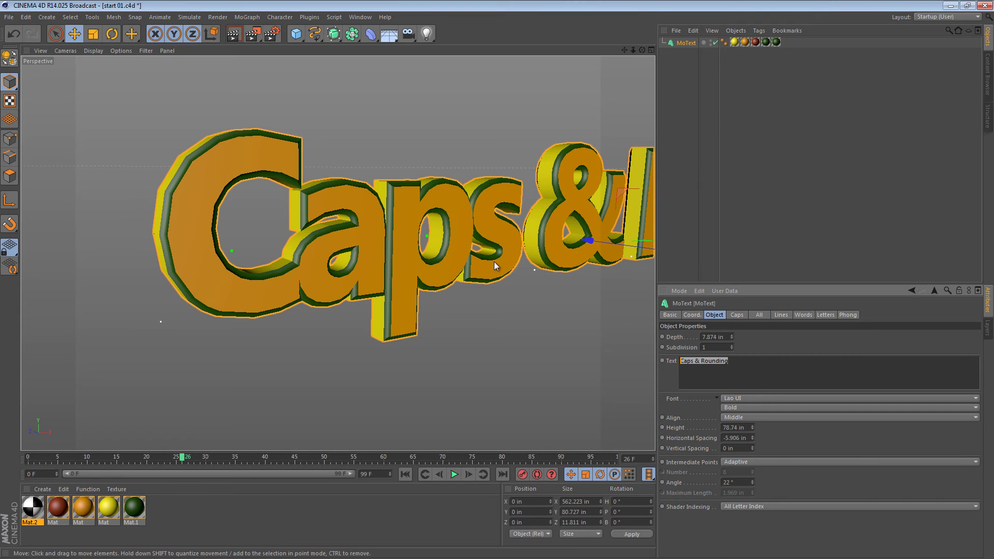
pyautogui.keyDown('alt'); pyautogui.moveTo(494, 262); pyautogui.dragTo(334, 247); pyautogui.keyUp('alt')
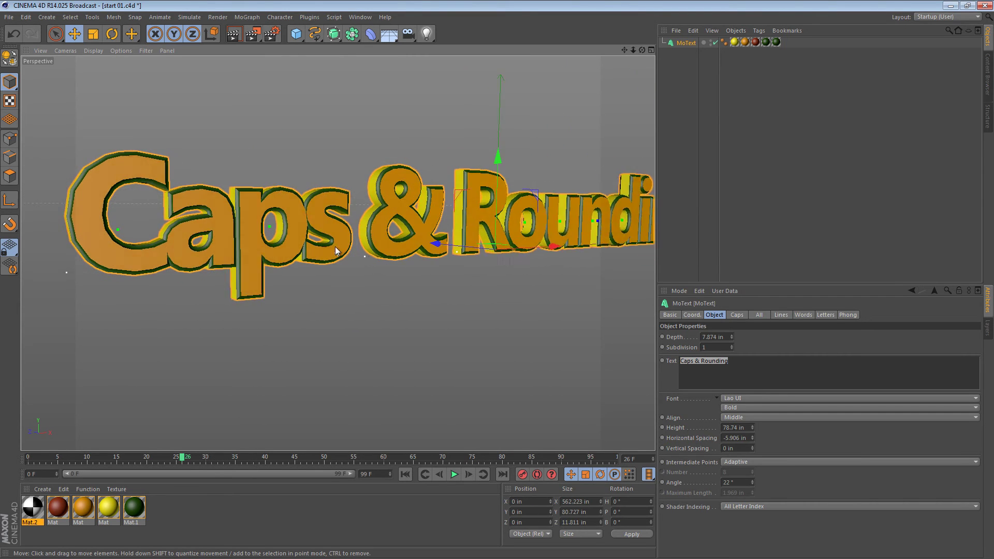
pyautogui.click(286, 134)
pyautogui.keyDown('alt'); pyautogui.moveTo(248, 219); pyautogui.dragTo(374, 271); pyautogui.keyUp('alt')
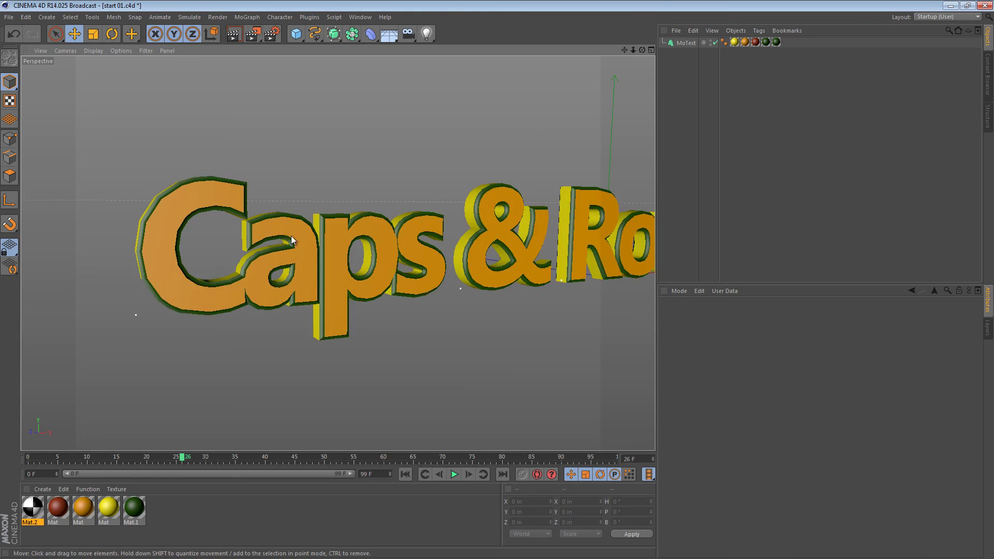
# Replace the MoText object's text with "That's All" and deselect the object to view the result
pyautogui.click(687, 43)
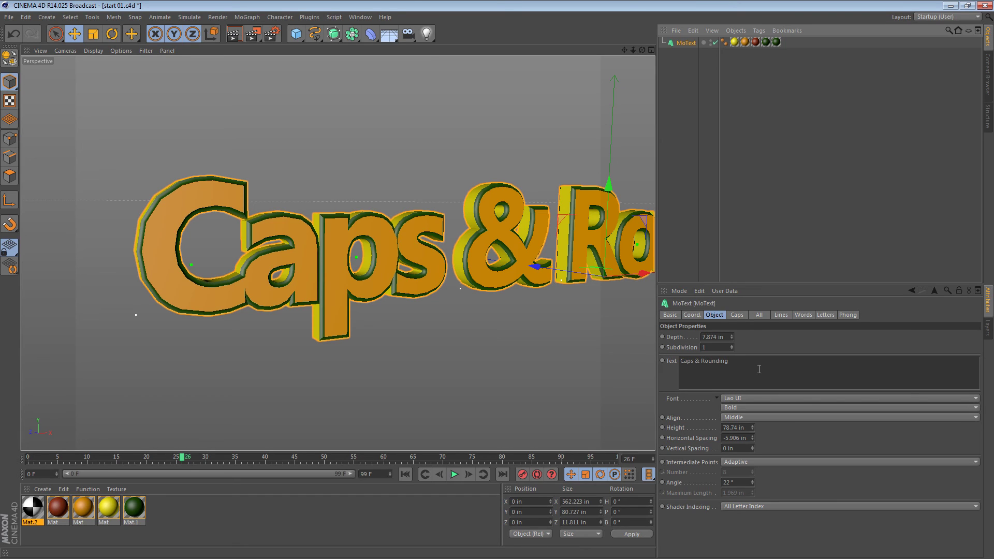
pyautogui.moveTo(760, 368); pyautogui.dragTo(696, 367)
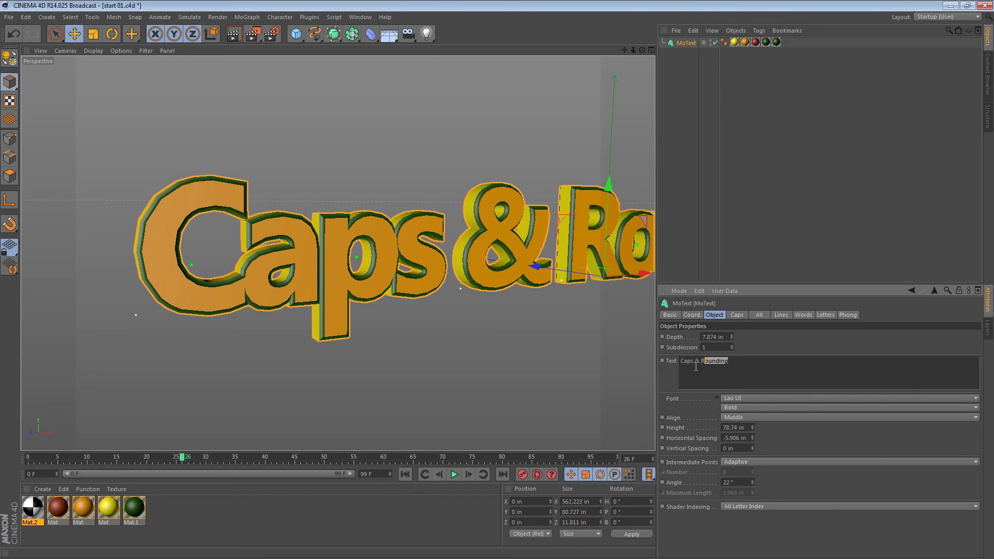
pyautogui.write("That's All")
pyautogui.click(850, 155)
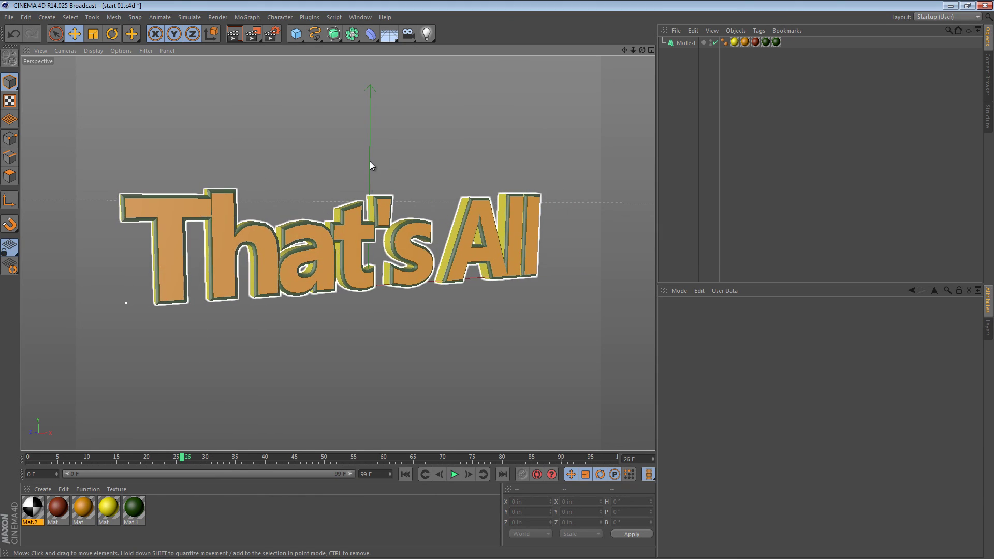
pyautogui.keyDown('alt'); pyautogui.moveTo(520, 246); pyautogui.dragTo(543, 240); pyautogui.keyUp('alt')
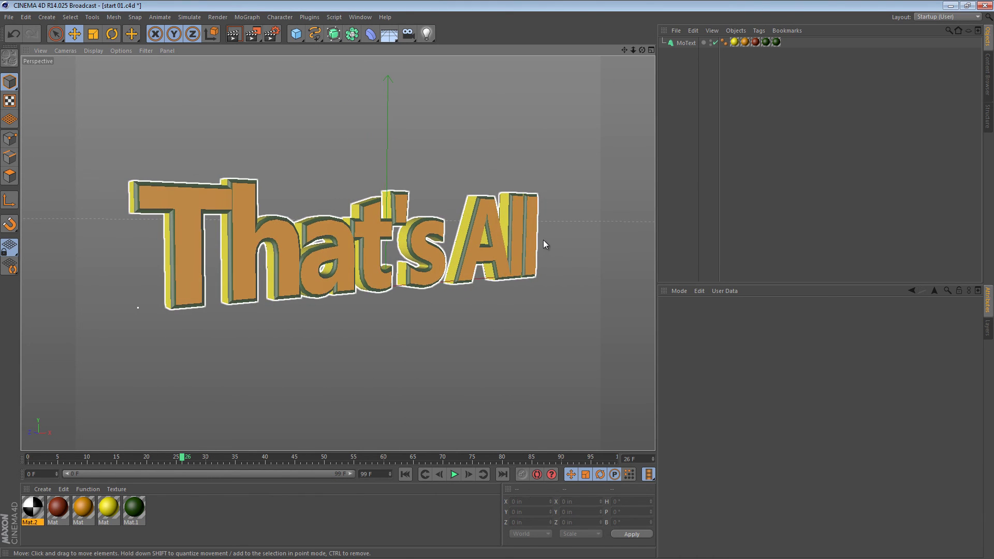